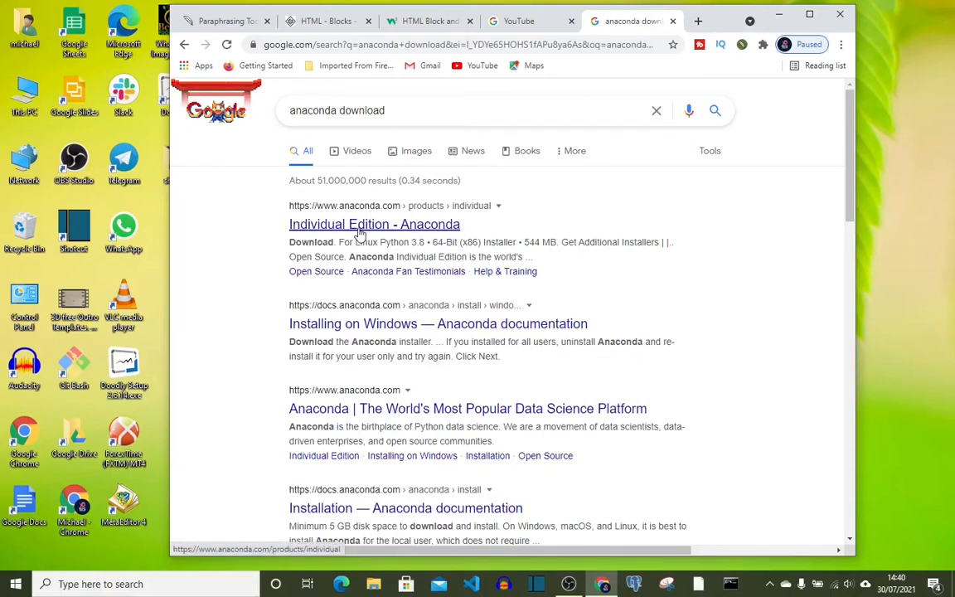
Open the Anaconda Individual Edition page from the search results and download the 64-bit Windows installer for Python 3.8.
{"action": "left_click", "coordinate": [432, 234]}
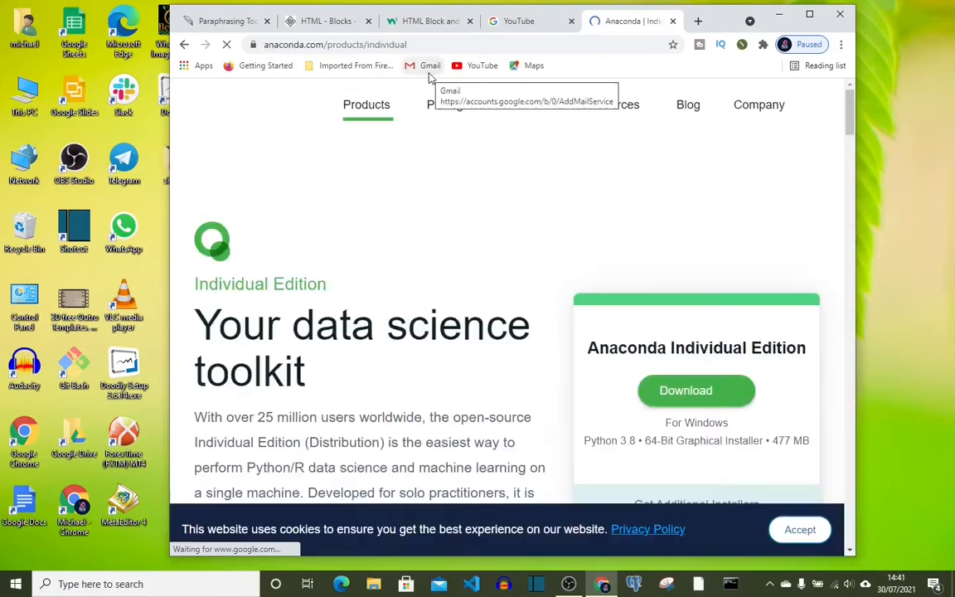
{"action": "left_click", "coordinate": [809, 14]}
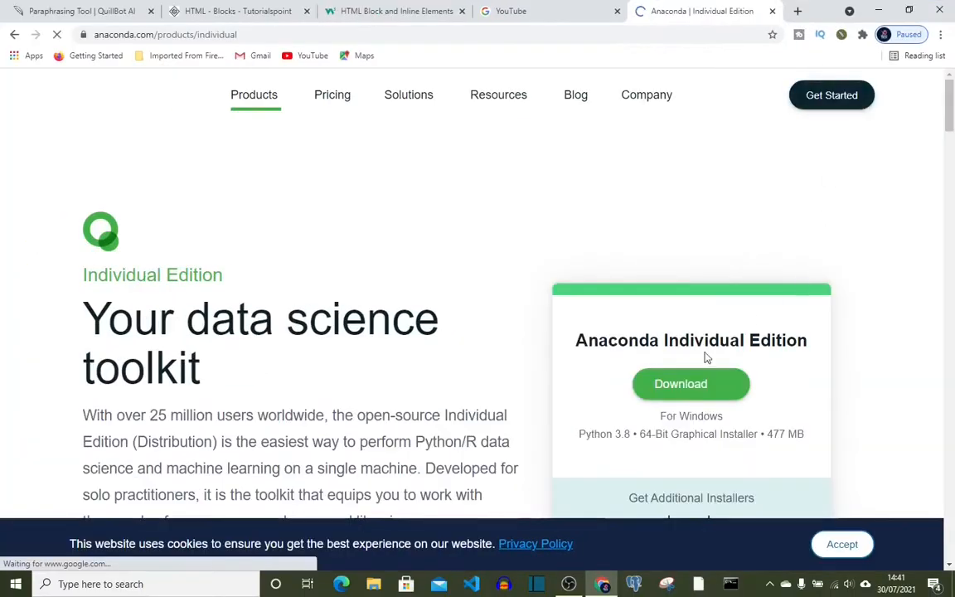
{"action": "left_click", "coordinate": [665, 386]}
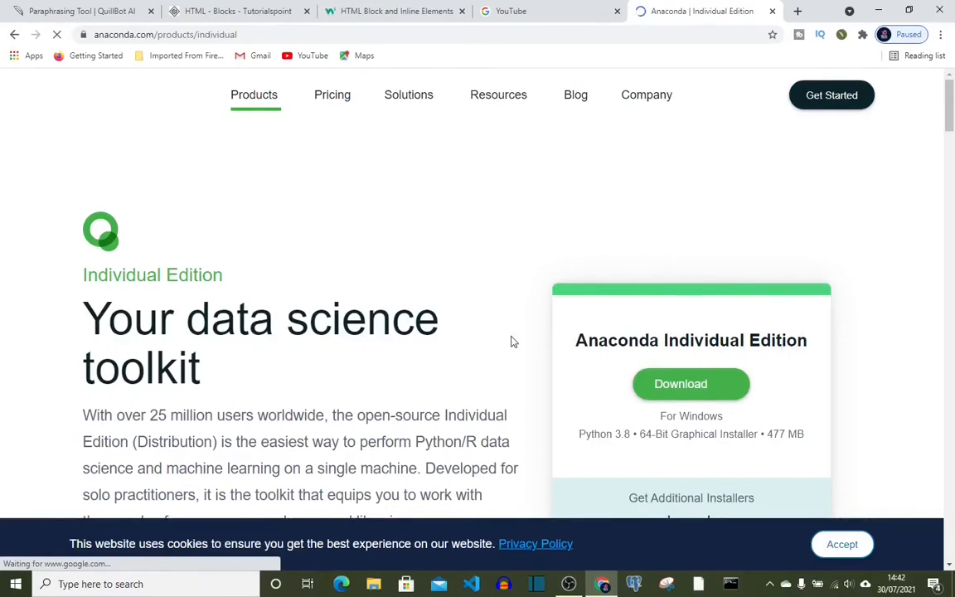
{"action": "scroll", "coordinate": [511, 340], "scroll_direction": "down", "scroll_amount": 3}
{"action": "scroll", "coordinate": [511, 341], "scroll_direction": "down", "scroll_amount": 15}
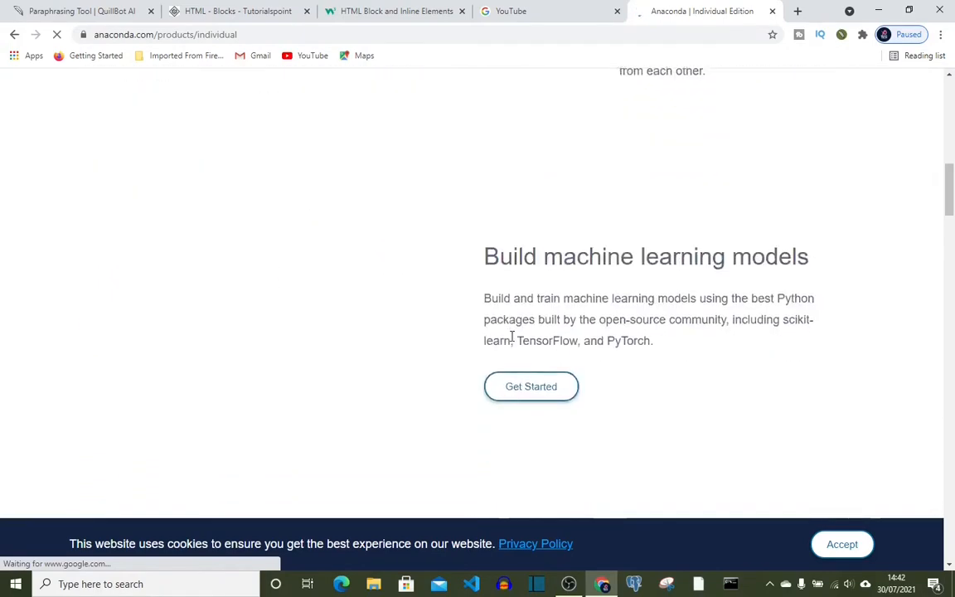
{"action": "scroll", "coordinate": [511, 341], "scroll_direction": "up", "scroll_amount": 20}
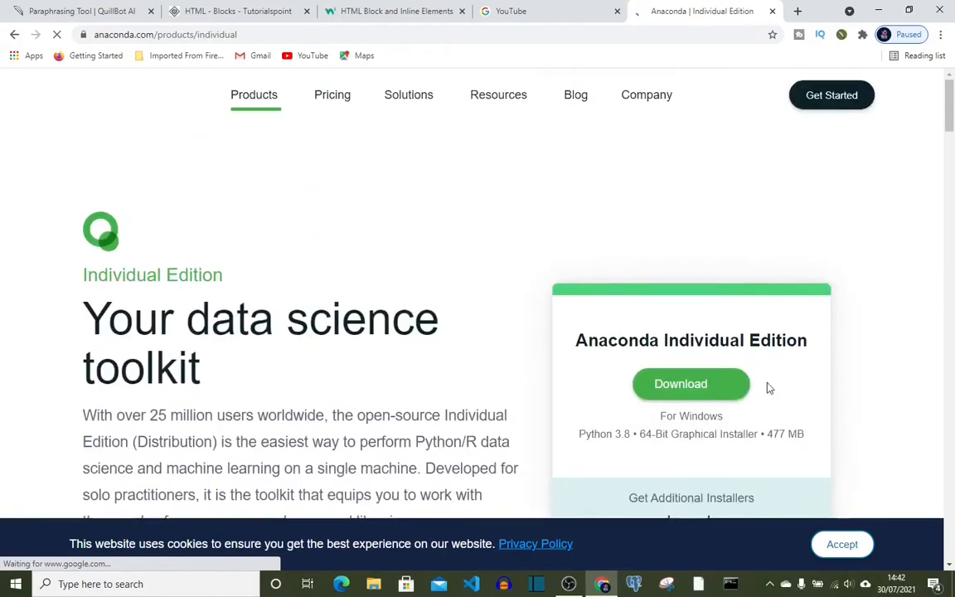
{"action": "left_click", "coordinate": [701, 393]}
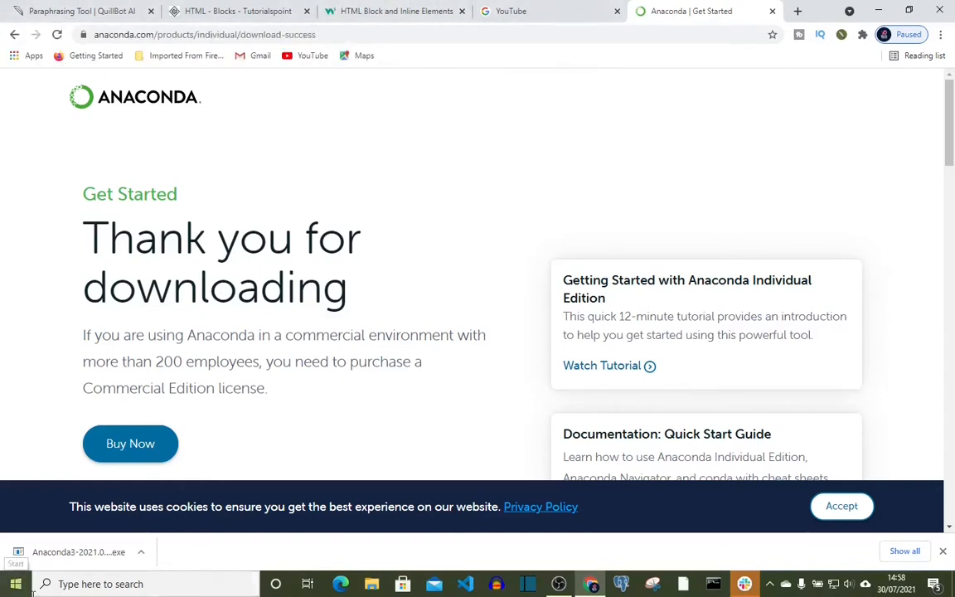
Run the downloaded Anaconda3 installer and accept its license agreement.
{"action": "left_click", "coordinate": [143, 553]}
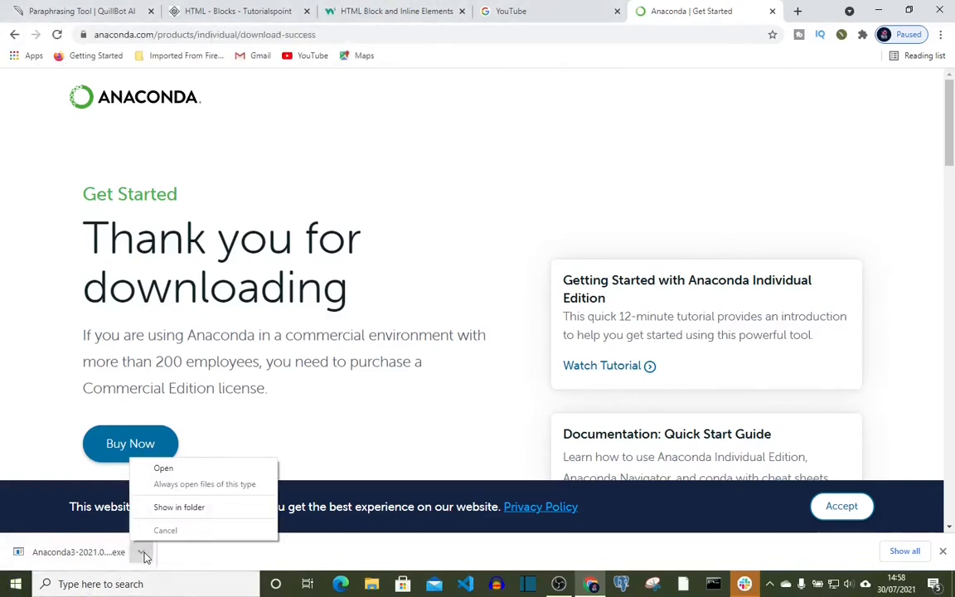
{"action": "left_click", "coordinate": [166, 469]}
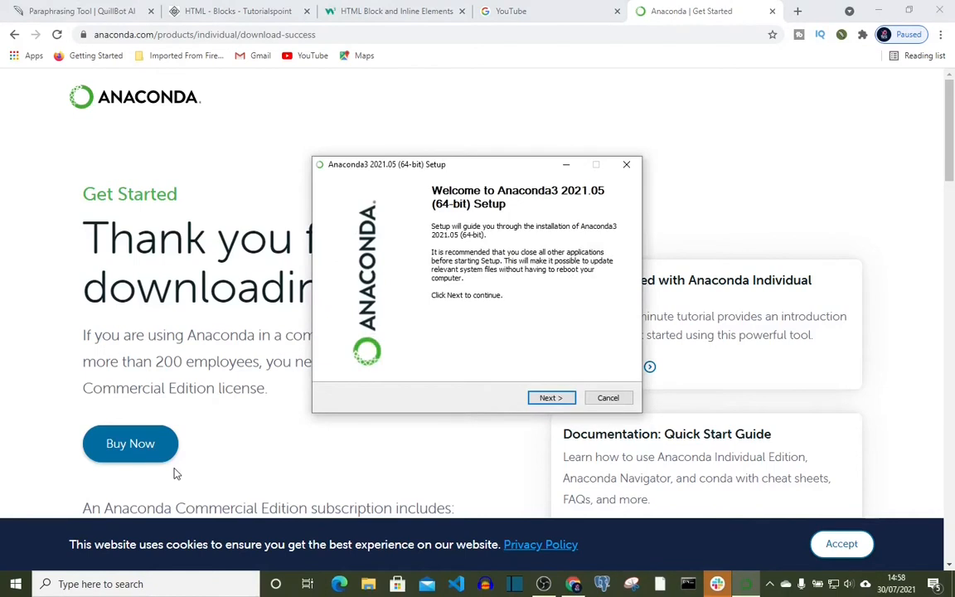
{"action": "left_click", "coordinate": [554, 399]}
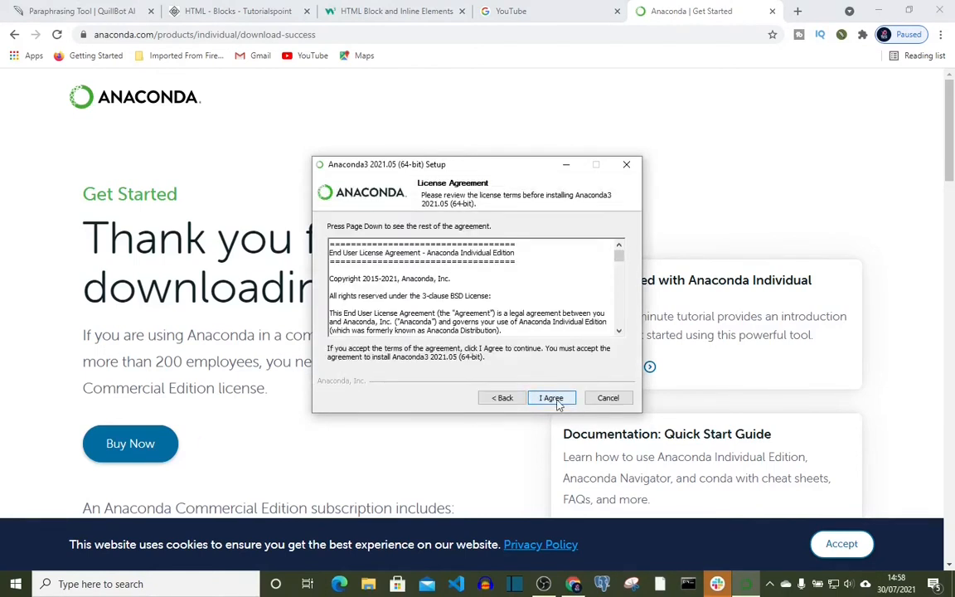
{"action": "left_click", "coordinate": [554, 398]}
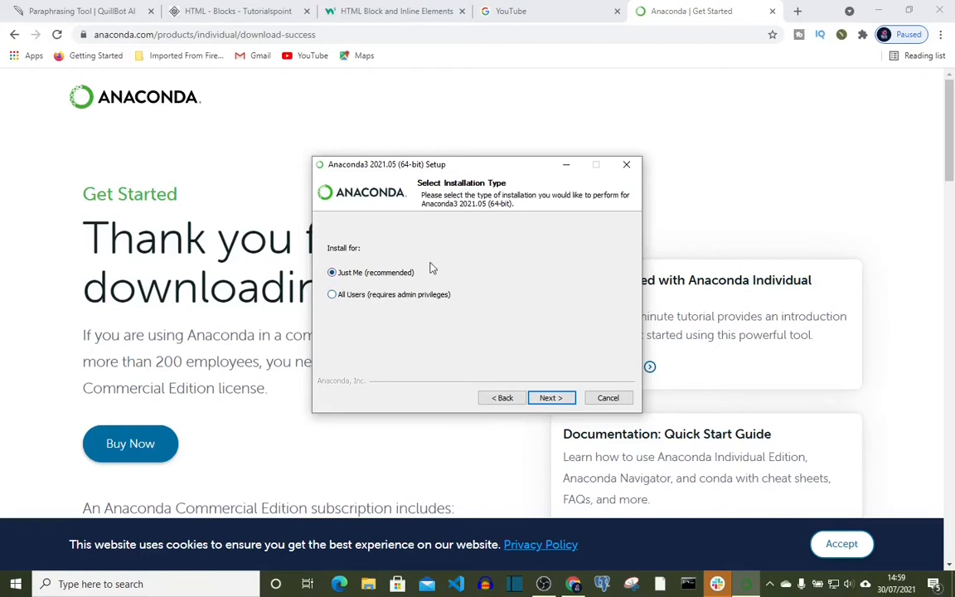
Install Anaconda3 for Just Me in the default destination folder, with the option to add Anaconda3 to the PATH environment variable enabled.
{"action": "left_click", "coordinate": [550, 398]}
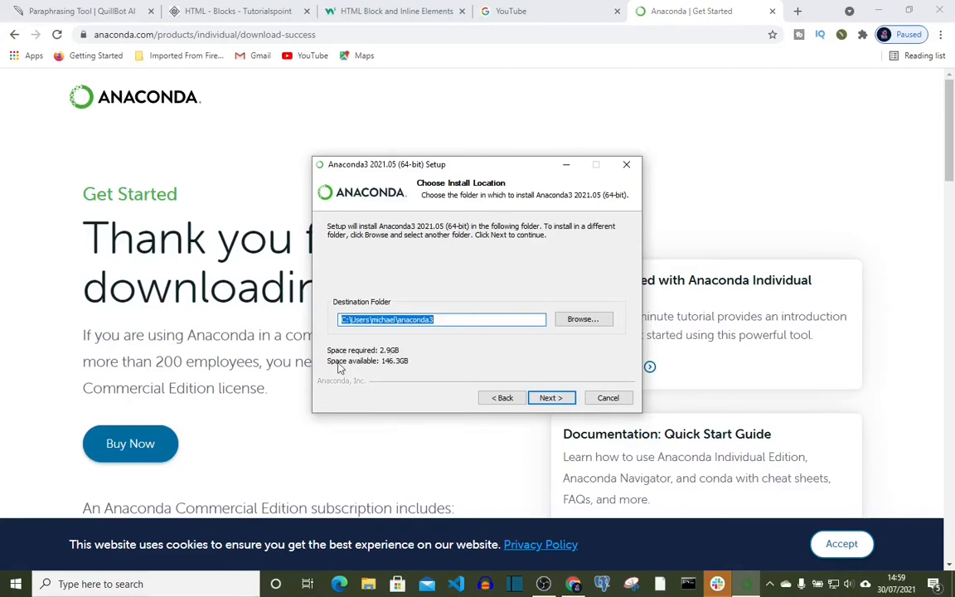
{"action": "left_click", "coordinate": [553, 399]}
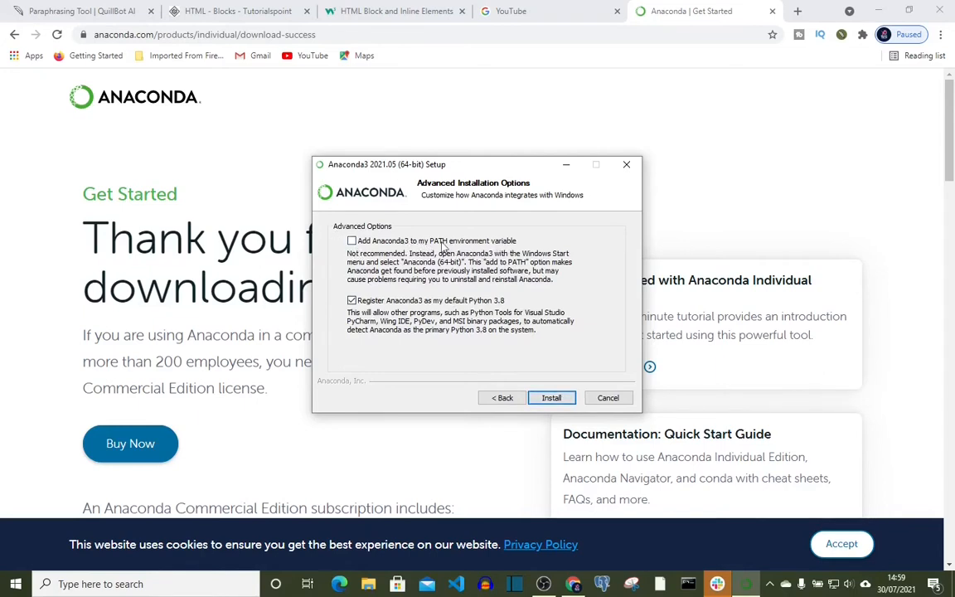
{"action": "left_click", "coordinate": [352, 240]}
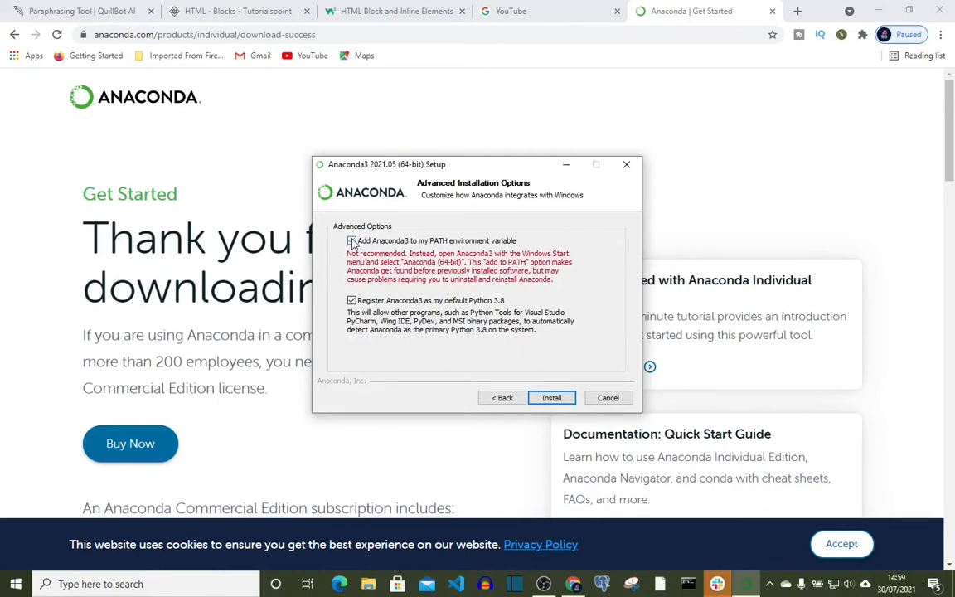
{"action": "left_click", "coordinate": [561, 401]}
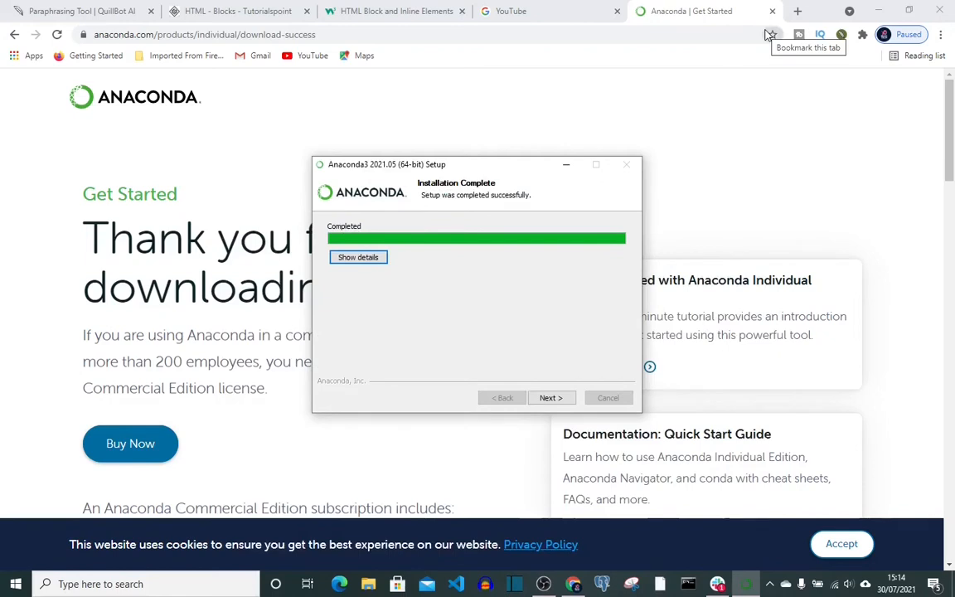
Complete the Anaconda3 setup wizard, keeping the Individual Edition Tutorial and Getting Started with Anaconda options selected.
{"action": "left_click", "coordinate": [559, 399]}
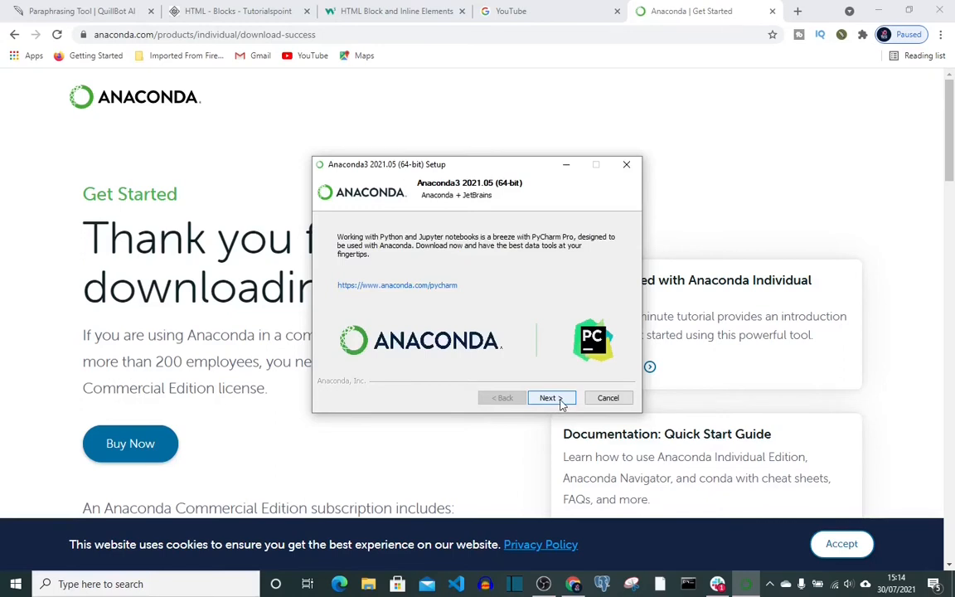
{"action": "left_click", "coordinate": [561, 401]}
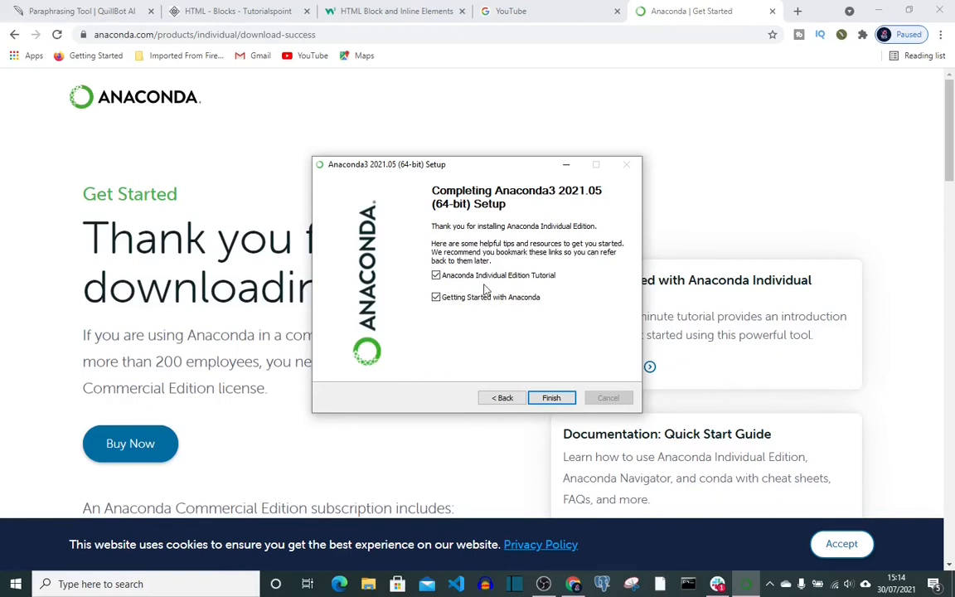
{"action": "left_click", "coordinate": [552, 397]}
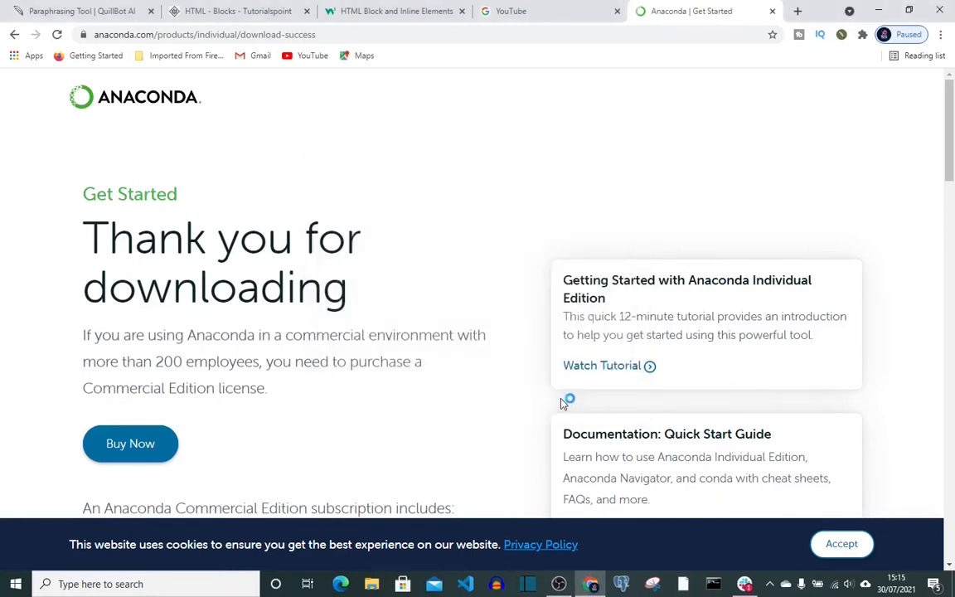
Search Windows for "ana" and open Anaconda Navigator (anaconda3).
{"action": "left_click", "coordinate": [144, 584]}
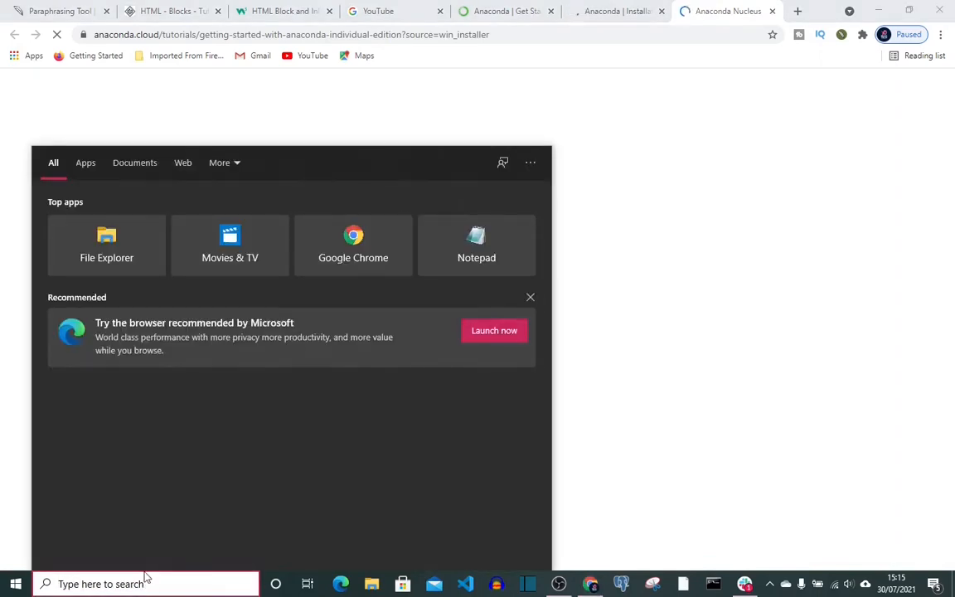
{"action": "type", "text": "a"}
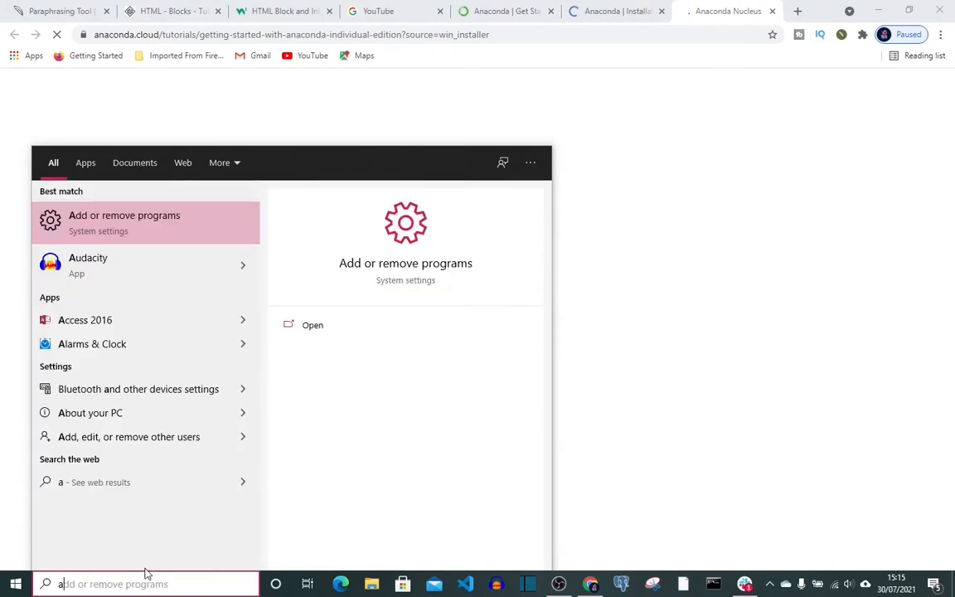
{"action": "type", "text": "n"}
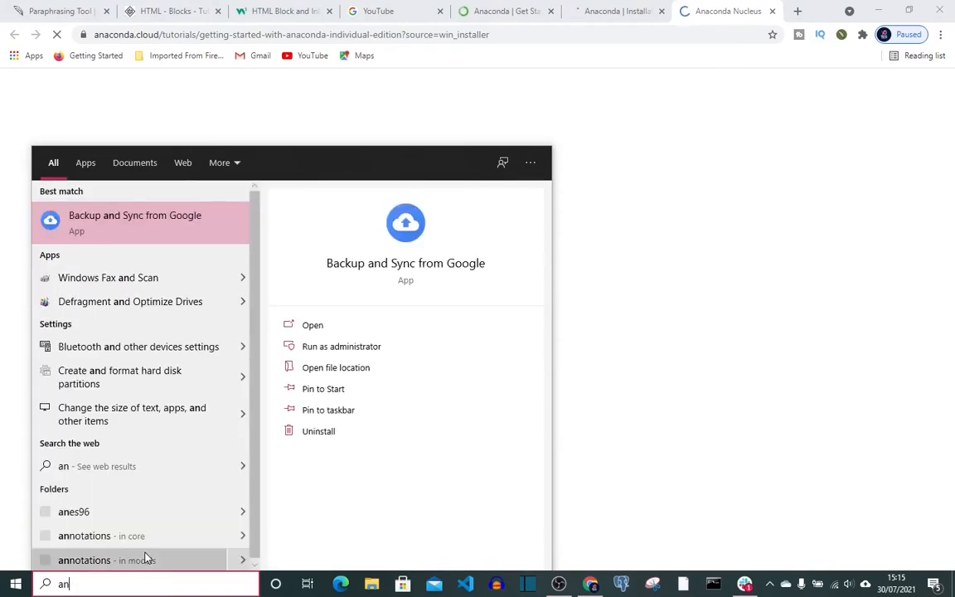
{"action": "type", "text": "a"}
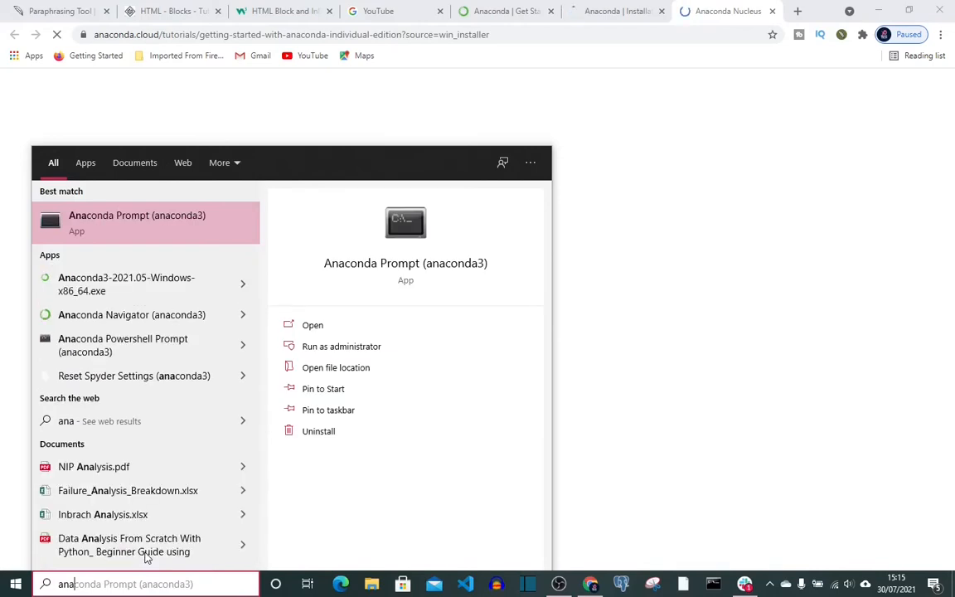
{"action": "left_click", "coordinate": [134, 320]}
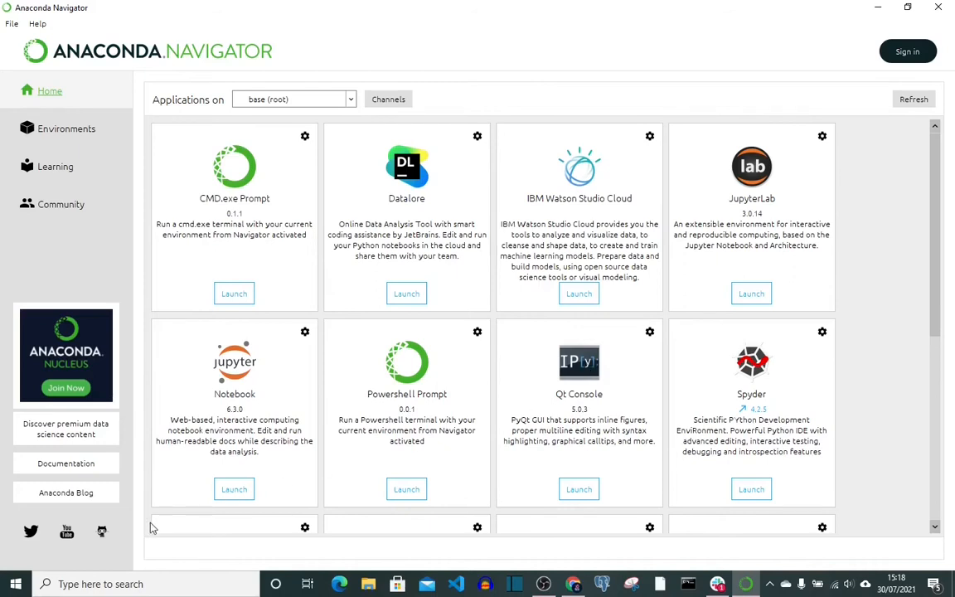
Launch Jupyter Notebook from the Navigator home page, look through the other available applications, and switch to Chrome.
{"action": "left_click", "coordinate": [232, 490]}
{"action": "scroll", "coordinate": [430, 479], "scroll_direction": "down", "scroll_amount": 5}
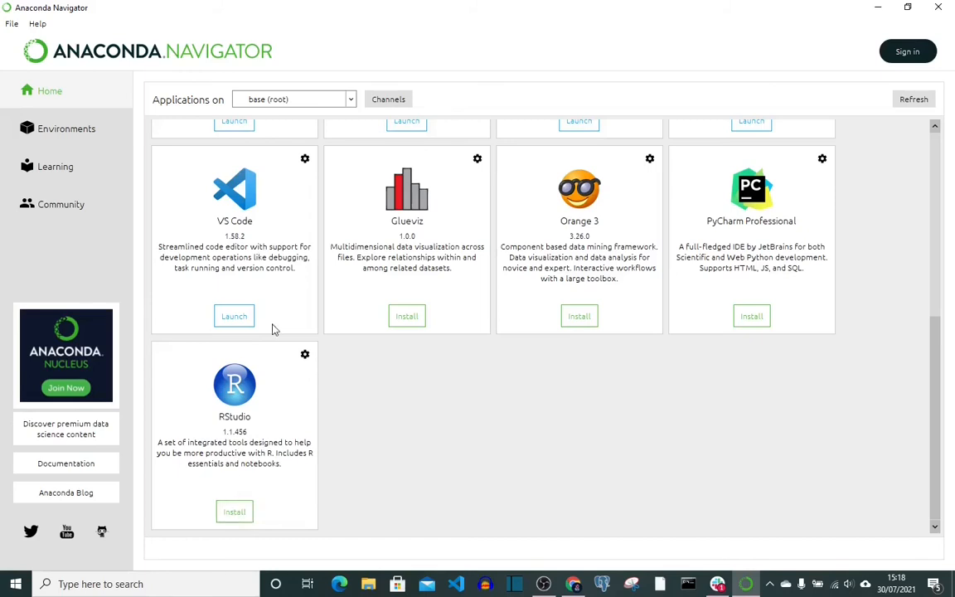
{"action": "scroll", "coordinate": [273, 329], "scroll_direction": "up", "scroll_amount": 6}
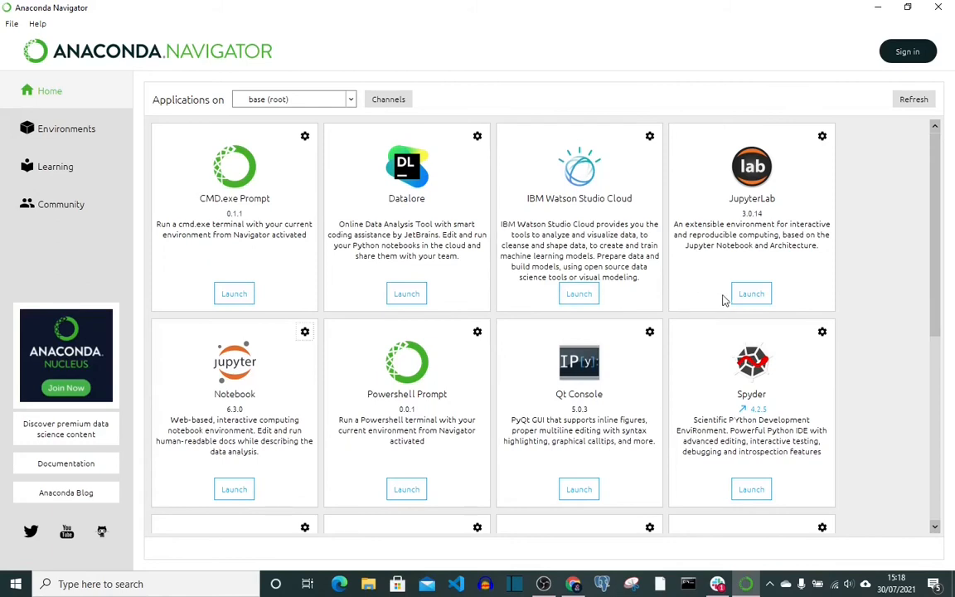
{"action": "scroll", "coordinate": [349, 450], "scroll_direction": "down", "scroll_amount": 5}
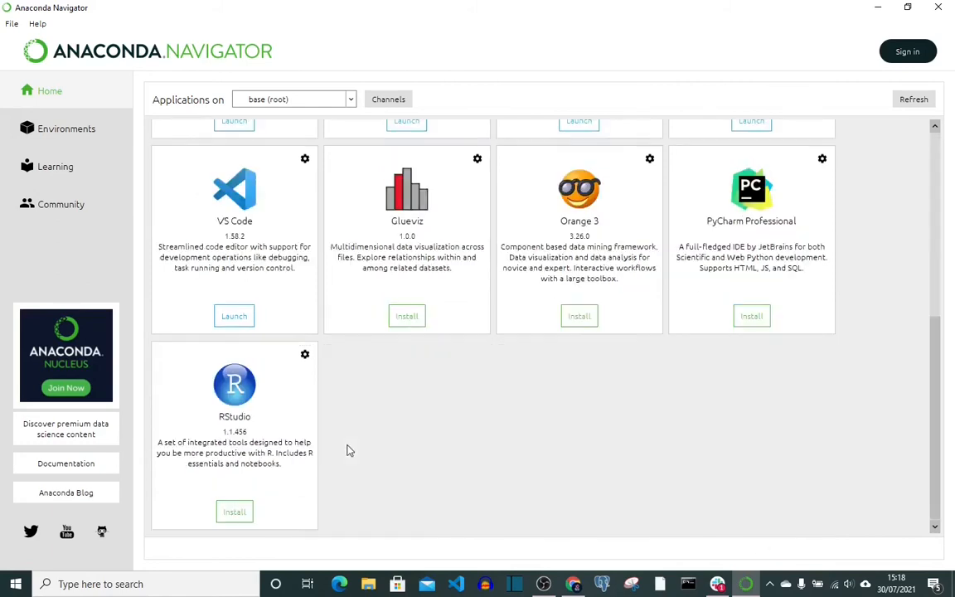
{"action": "key", "text": "alt+Tab"}
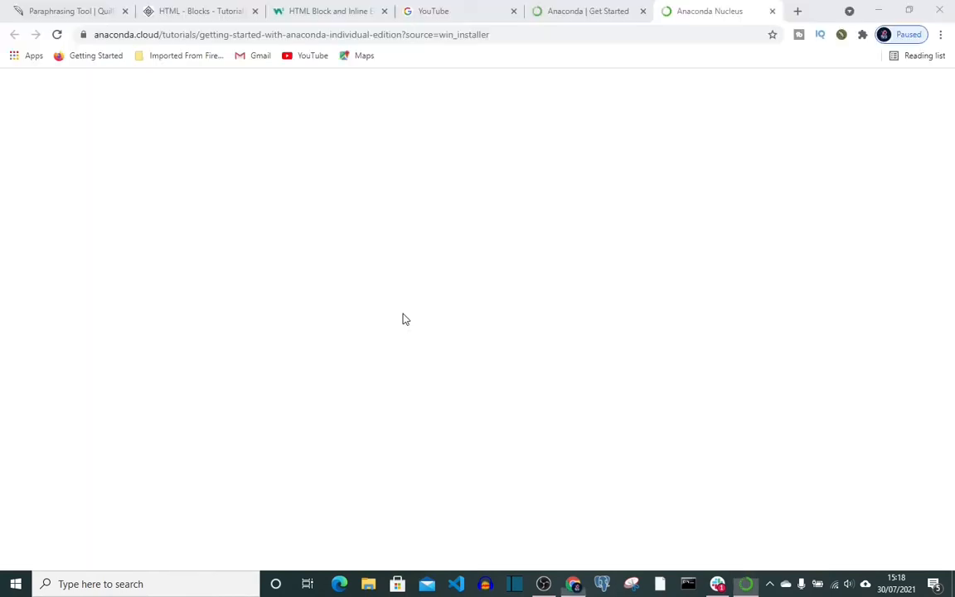
{"action": "left_click", "coordinate": [746, 584]}
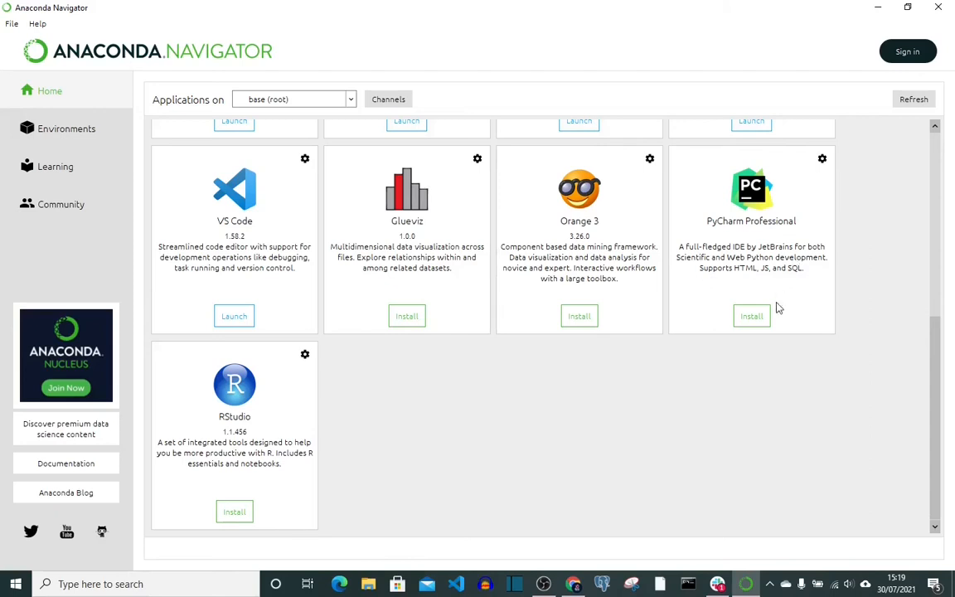
{"action": "left_click", "coordinate": [877, 7]}
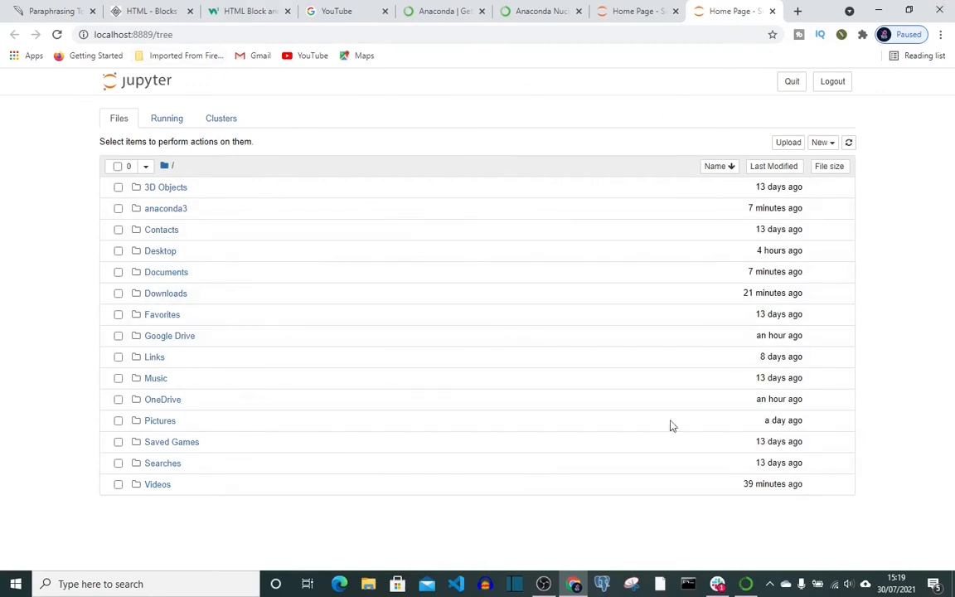
Create a new Python 3 notebook in Jupyter and add eleven empty code cells below the first one.
{"action": "left_click", "coordinate": [829, 146]}
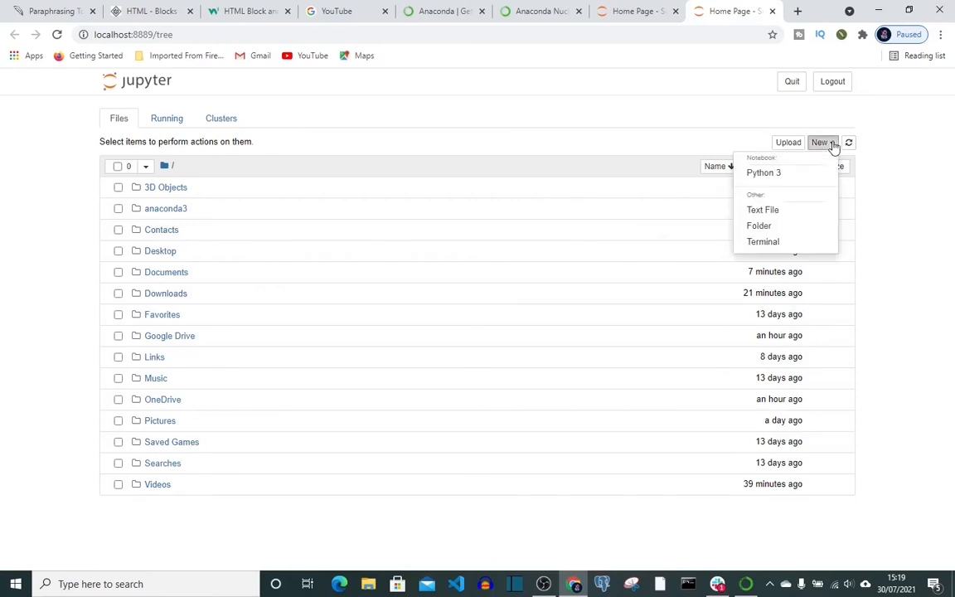
{"action": "left_click", "coordinate": [780, 182]}
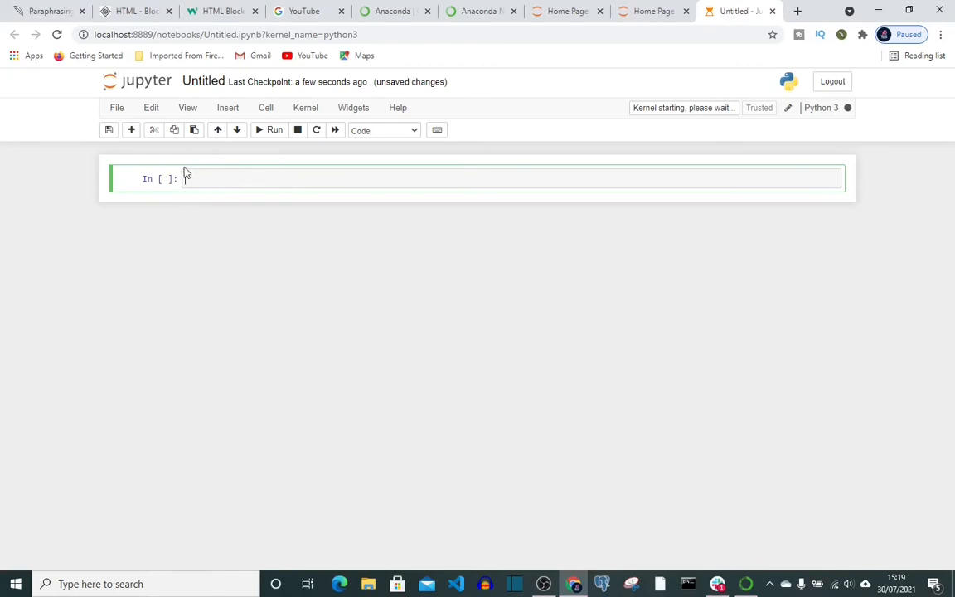
{"action": "left_click", "coordinate": [131, 130]}
{"action": "left_click", "coordinate": [131, 130]}
{"action": "left_click", "coordinate": [131, 130]}
{"action": "left_click", "coordinate": [131, 130]}
{"action": "left_click", "coordinate": [131, 130]}
{"action": "left_click", "coordinate": [131, 130]}
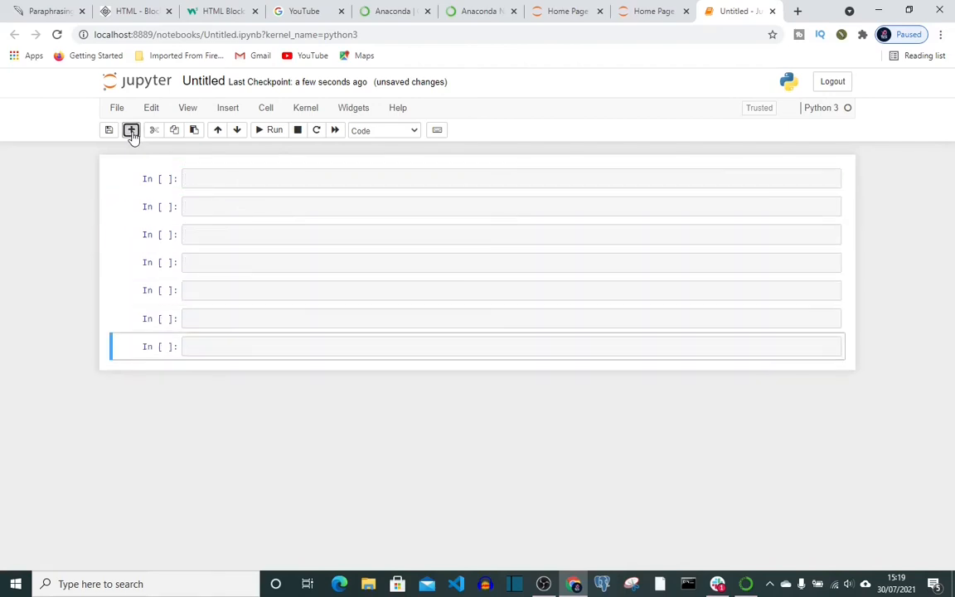
{"action": "left_click", "coordinate": [131, 130]}
{"action": "left_click", "coordinate": [130, 130]}
{"action": "left_click", "coordinate": [131, 130]}
{"action": "left_click", "coordinate": [131, 130]}
{"action": "left_click", "coordinate": [131, 131]}
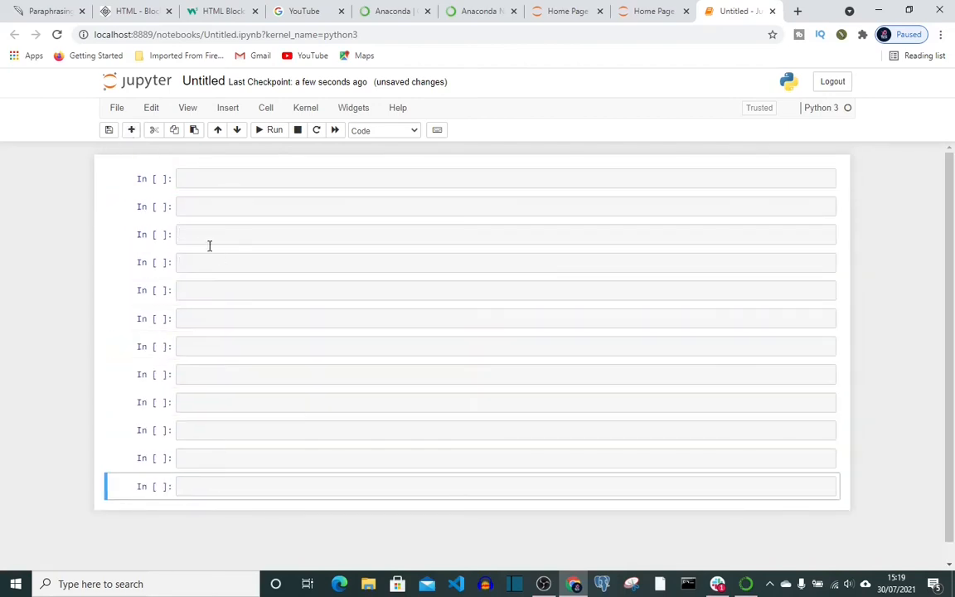
Enter print("hello world") in the first notebook cell and run it.
{"action": "left_click", "coordinate": [197, 182]}
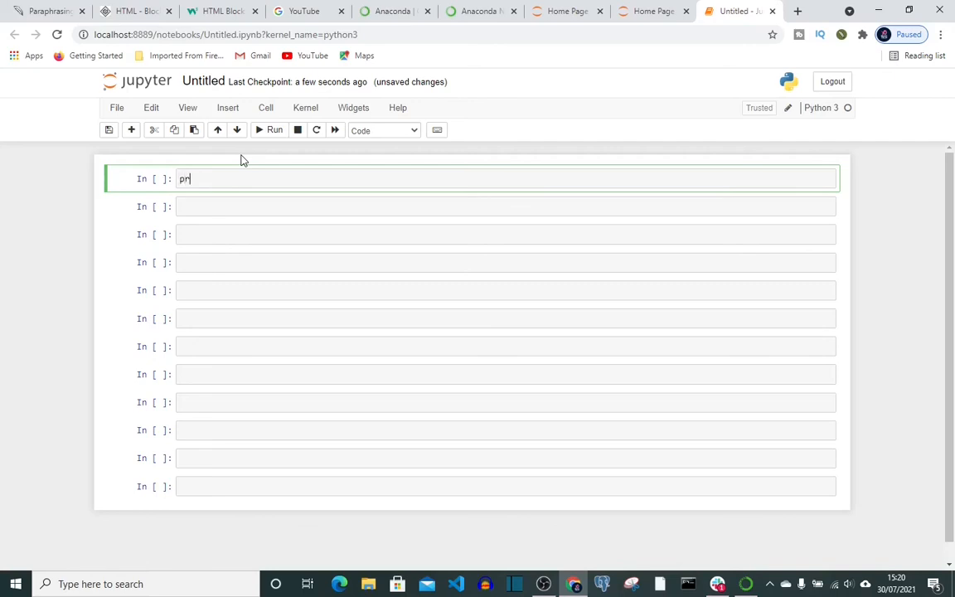
{"action": "type", "text": "t(\"hello world"}
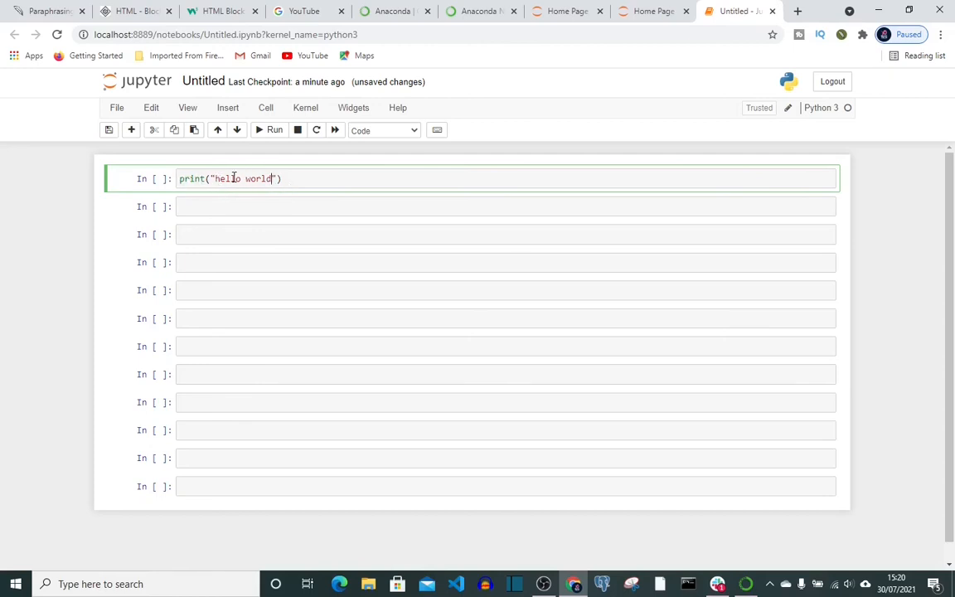
{"action": "left_click", "coordinate": [274, 131]}
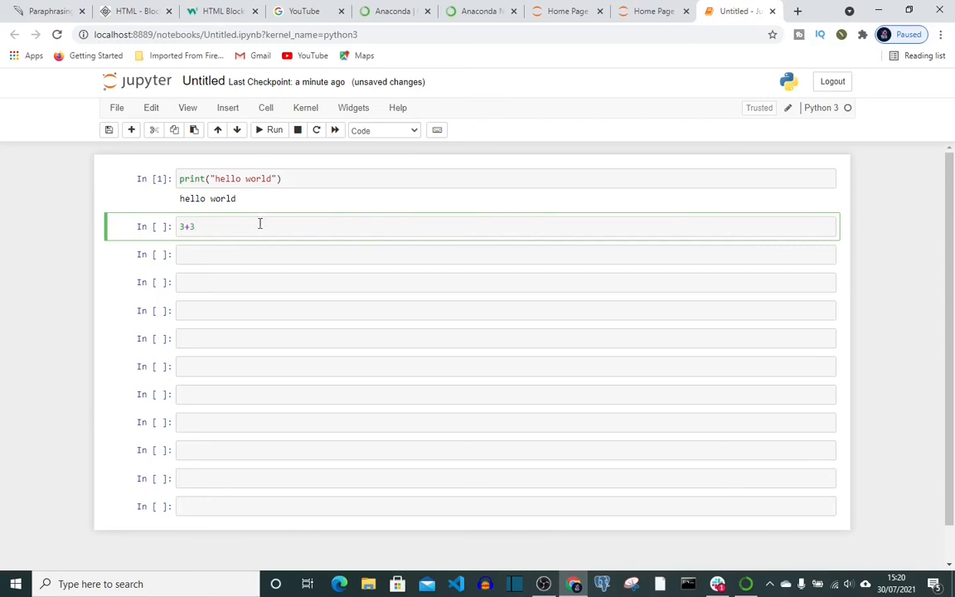
Run the second notebook cell containing 3+3 and copy its expression into the empty cell below.
{"action": "left_click", "coordinate": [266, 131]}
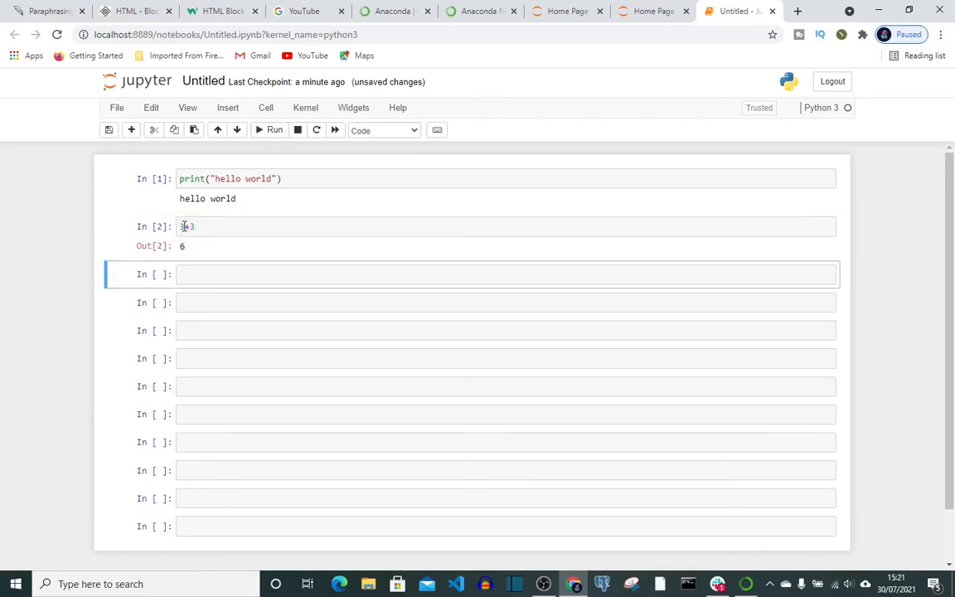
{"action": "left_click_drag", "start_coordinate": [178, 227], "coordinate": [200, 228]}
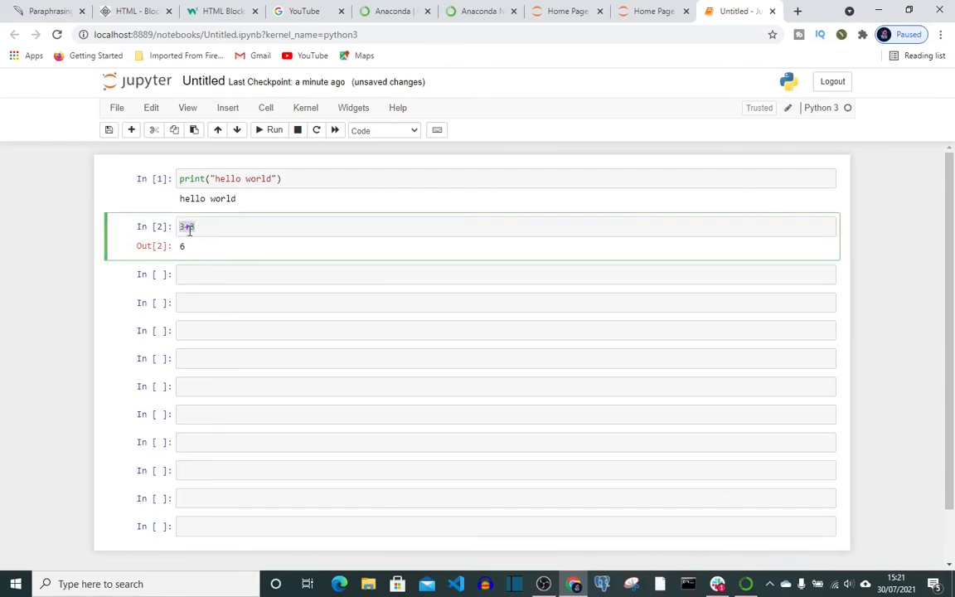
{"action": "right_click", "coordinate": [189, 231]}
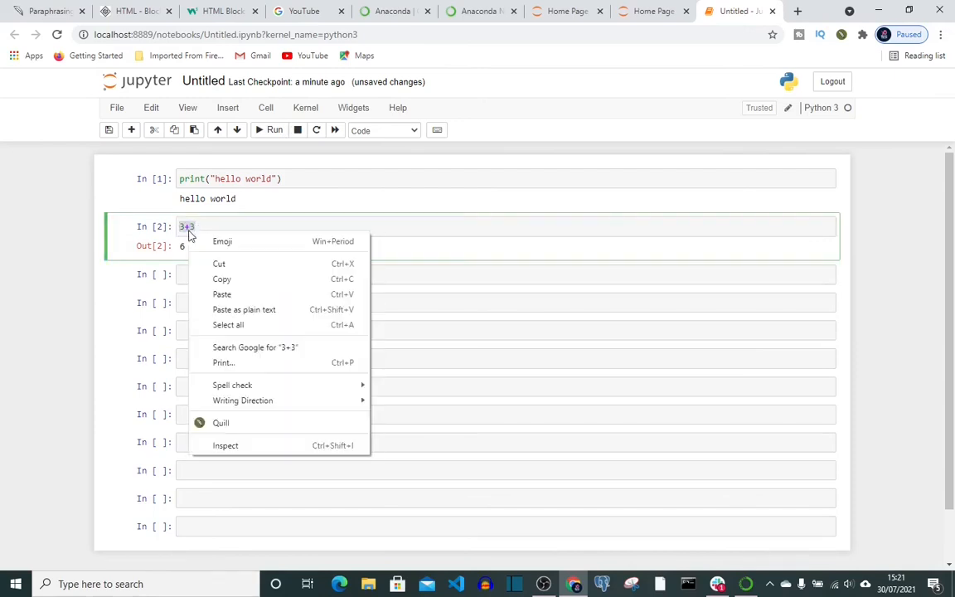
{"action": "left_click", "coordinate": [218, 280]}
{"action": "left_click", "coordinate": [214, 279]}
{"action": "right_click", "coordinate": [215, 280]}
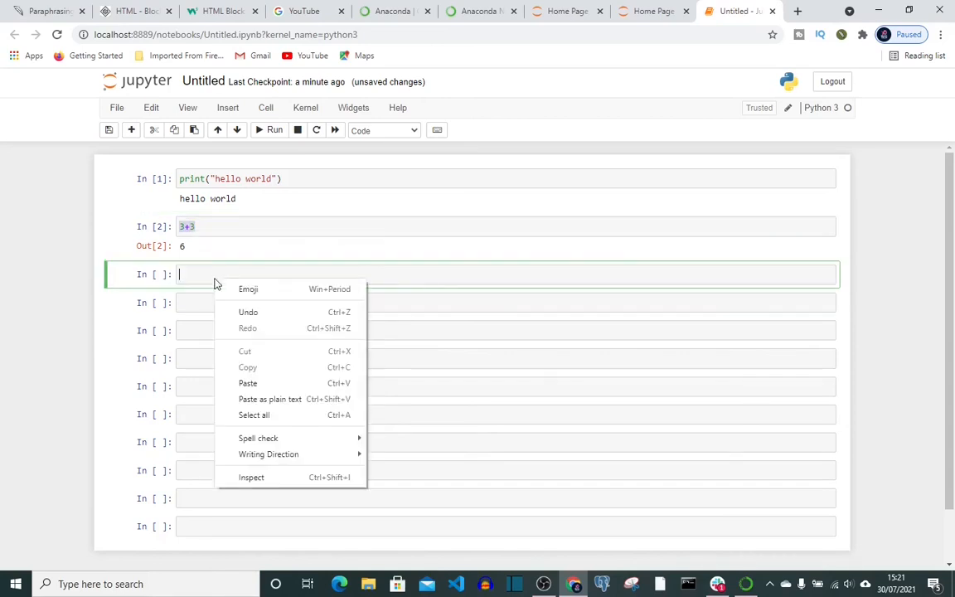
{"action": "left_click", "coordinate": [249, 383]}
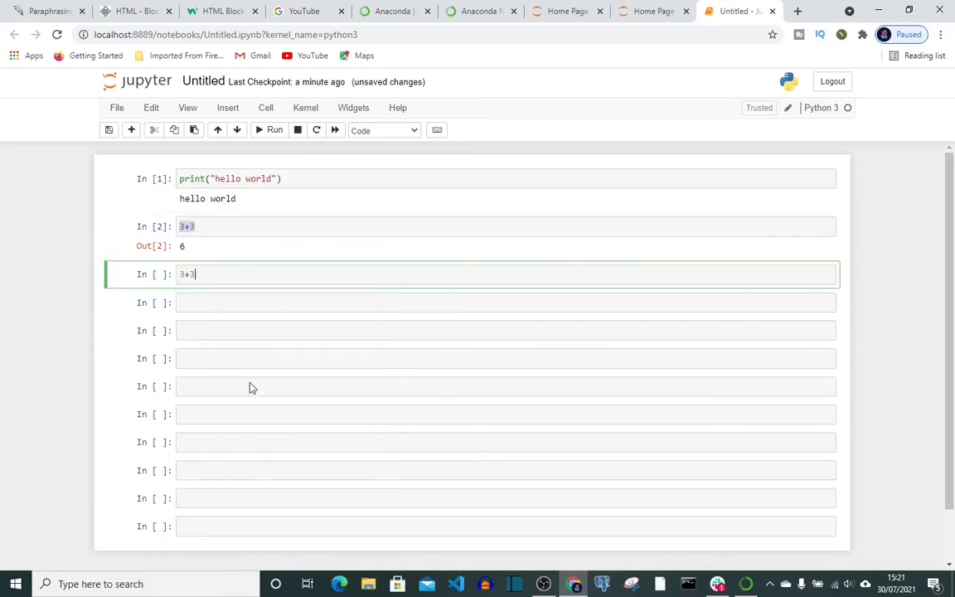
{"action": "key", "text": "Return"}
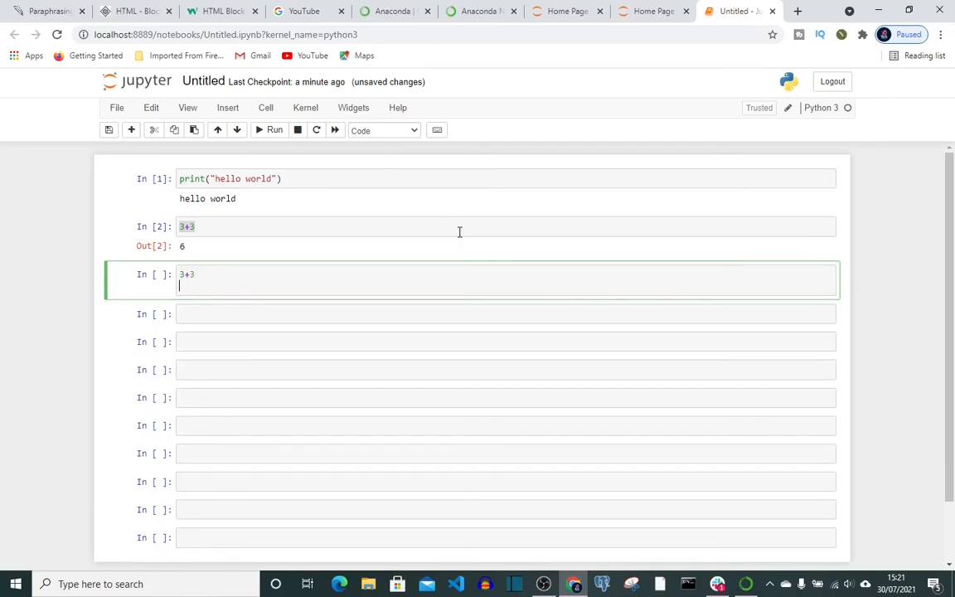
{"action": "key", "text": "Return"}
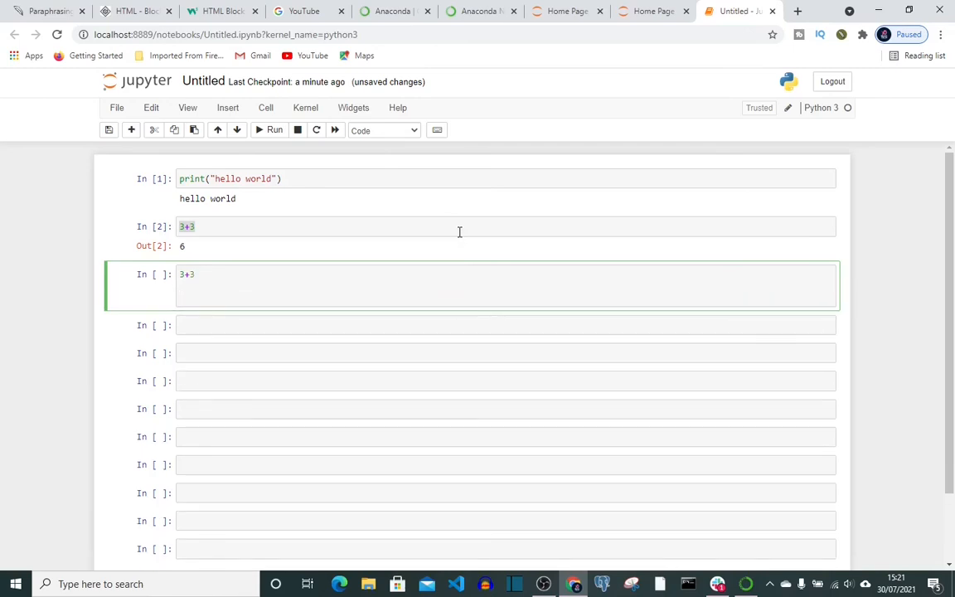
{"action": "key", "text": "BackSpace"}
{"action": "key", "text": "BackSpace"}
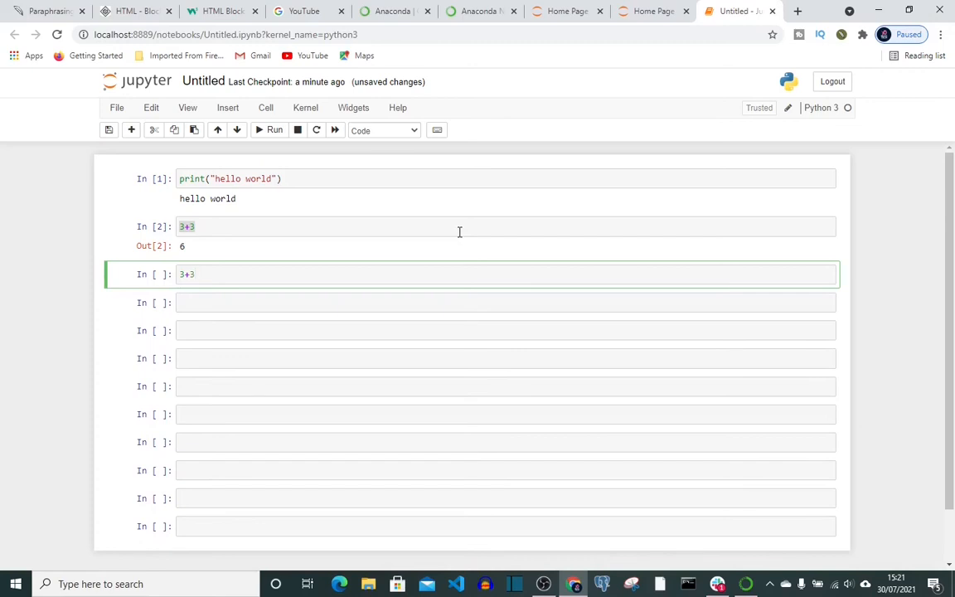
Move the copied, unrun 3+3 cell up to the start of the notebook, back down below two empty cells, and cut it.
{"action": "left_click", "coordinate": [219, 133]}
{"action": "left_click", "coordinate": [218, 132]}
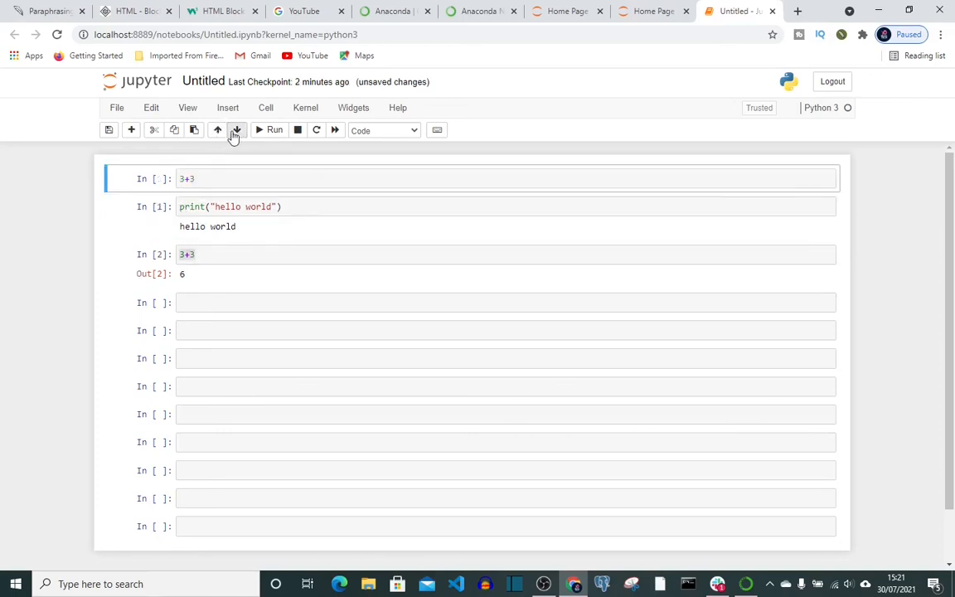
{"action": "left_click", "coordinate": [237, 132]}
{"action": "left_click", "coordinate": [237, 133]}
{"action": "left_click", "coordinate": [237, 133]}
{"action": "left_click", "coordinate": [237, 133]}
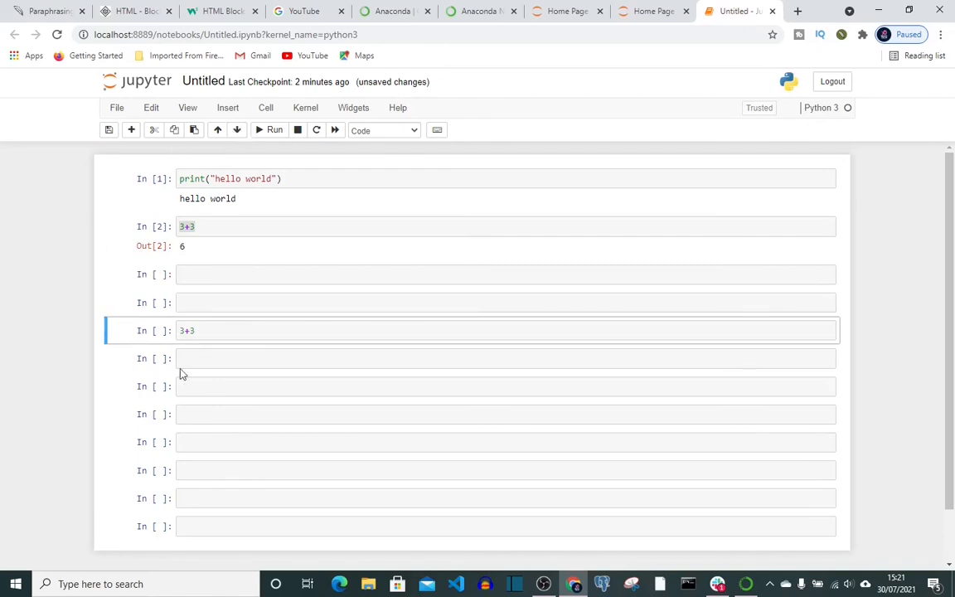
{"action": "left_click", "coordinate": [154, 131]}
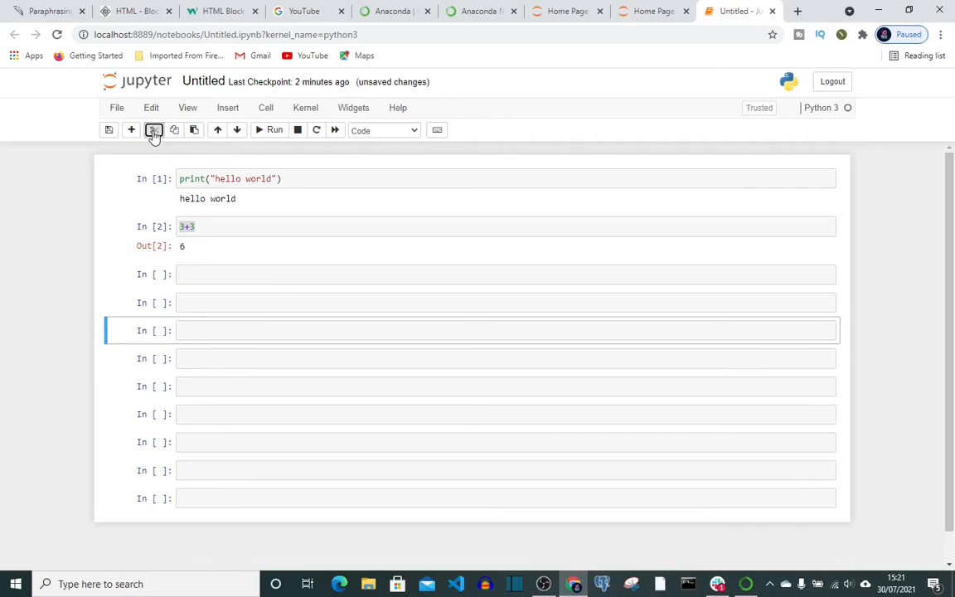
{"action": "left_click", "coordinate": [117, 113]}
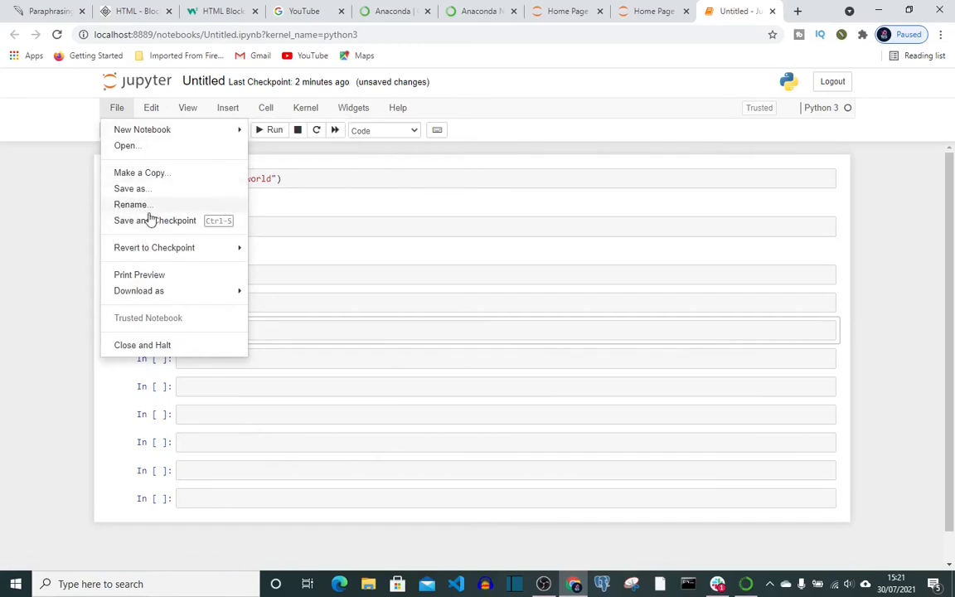
{"action": "left_click", "coordinate": [154, 108]}
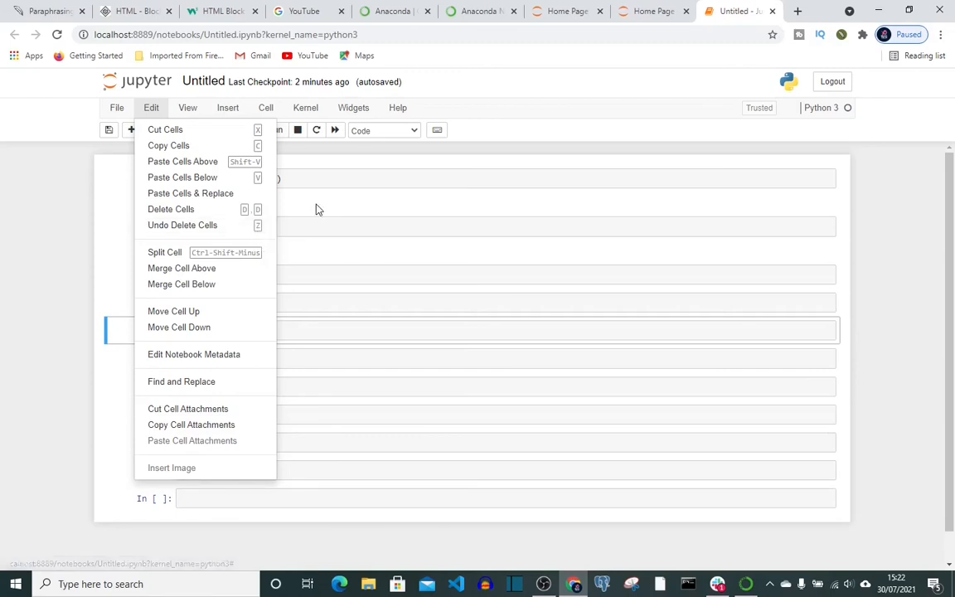
{"action": "left_click", "coordinate": [301, 176]}
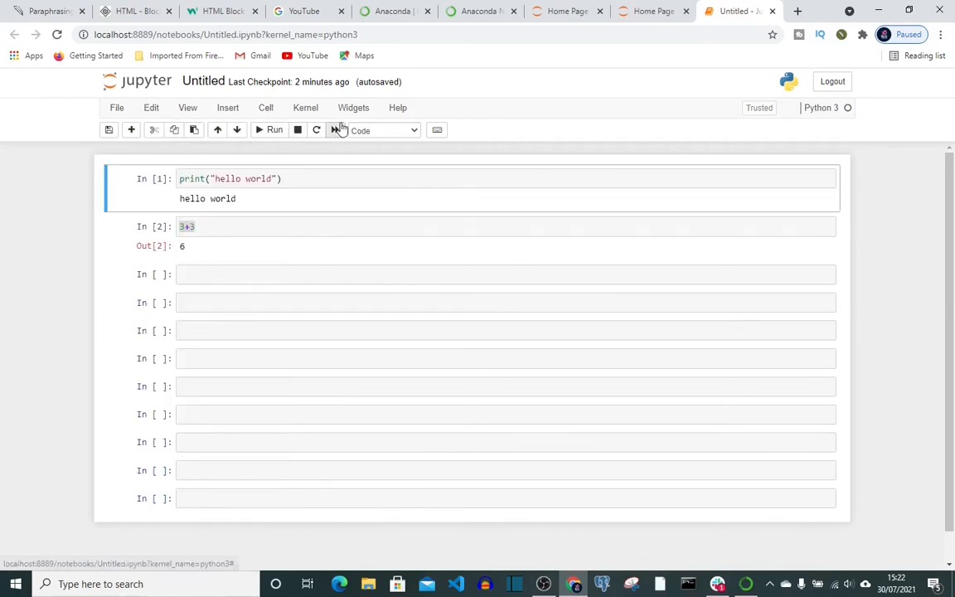
Enter hhhkipp in the empty cell below the 3+3 output and change the cell type to Markdown.
{"action": "left_click", "coordinate": [281, 275]}
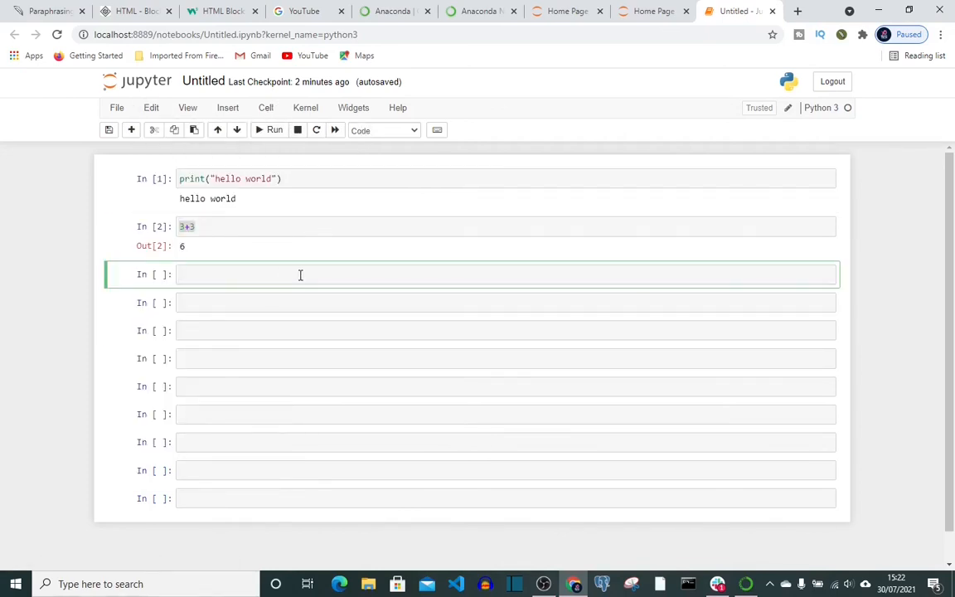
{"action": "type", "text": "hhhki"}
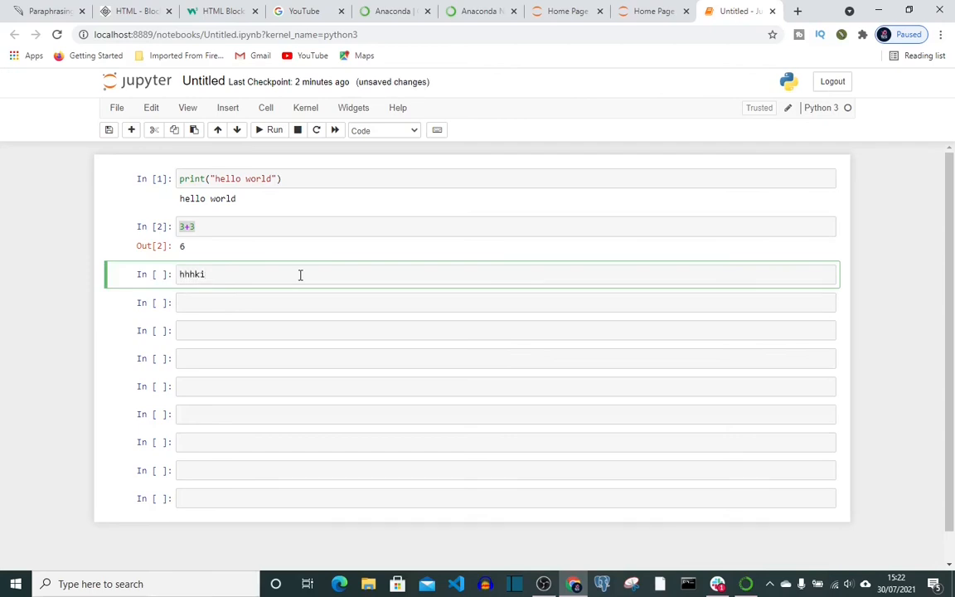
{"action": "type", "text": "pp"}
{"action": "left_click_drag", "start_coordinate": [179, 275], "coordinate": [217, 275]}
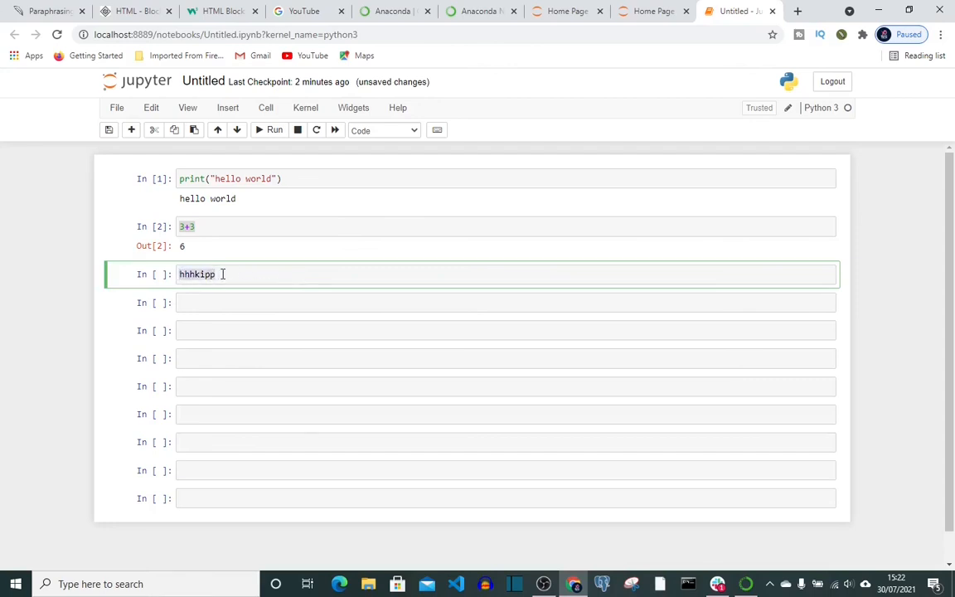
{"action": "left_click", "coordinate": [415, 134]}
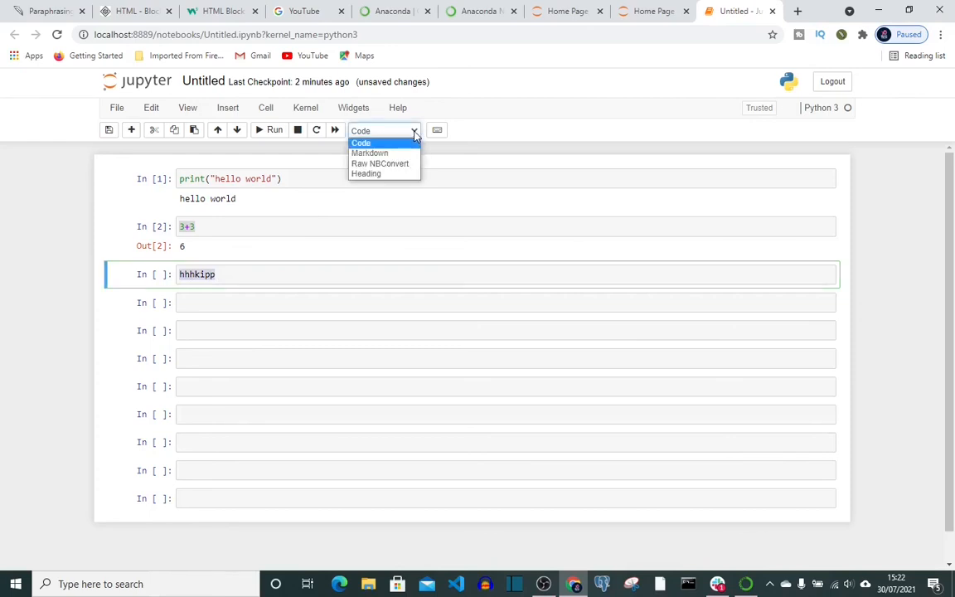
{"action": "left_click", "coordinate": [374, 156]}
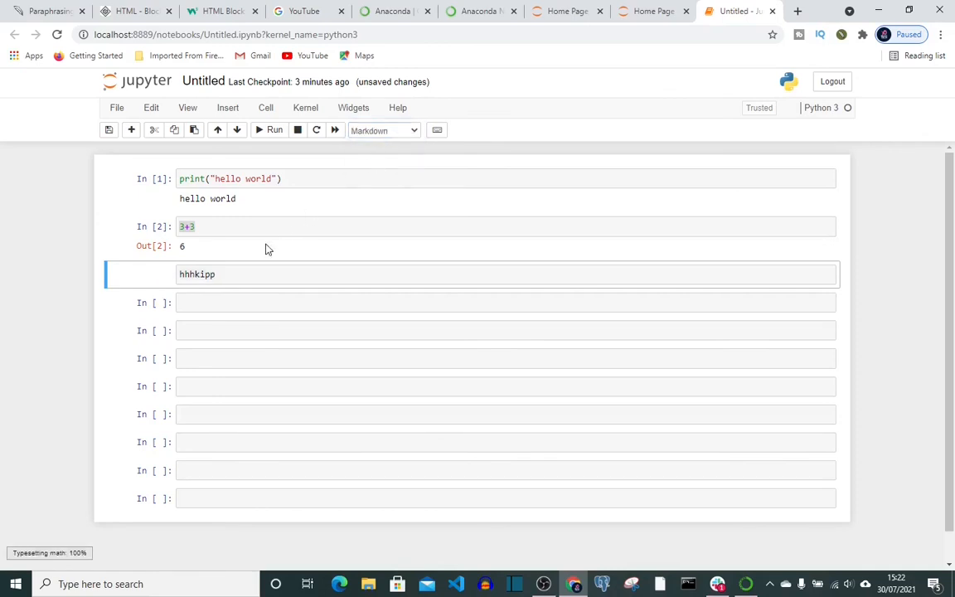
Run the hhhkipp cell as Markdown and select the rendered text cell.
{"action": "left_click_drag", "start_coordinate": [179, 275], "coordinate": [218, 274]}
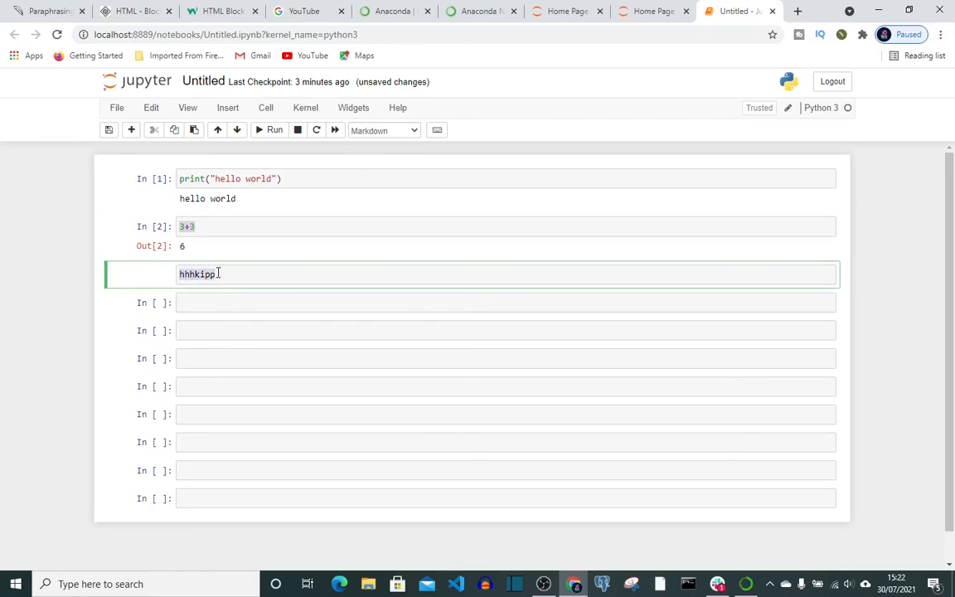
{"action": "left_click", "coordinate": [407, 133]}
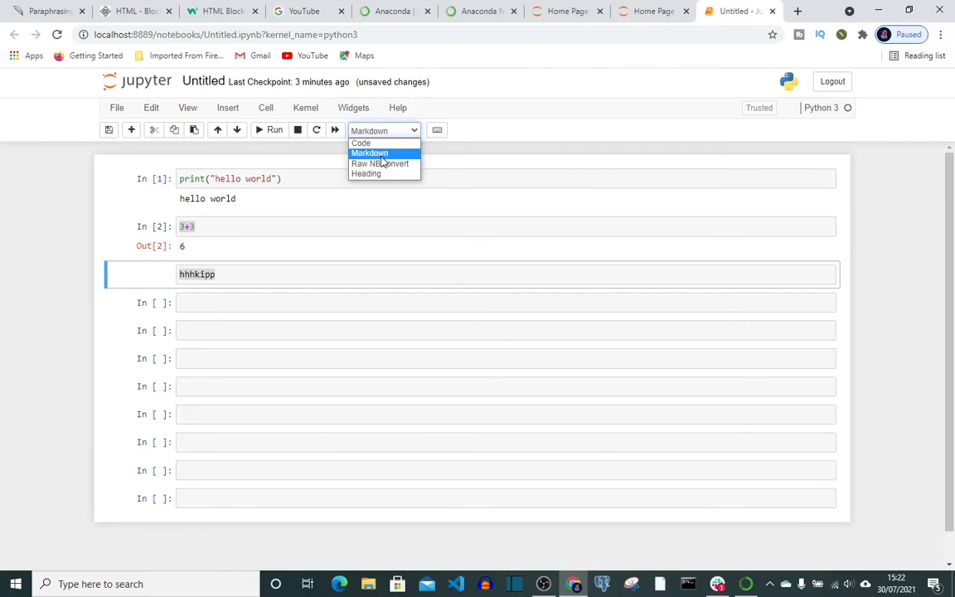
{"action": "left_click", "coordinate": [380, 155]}
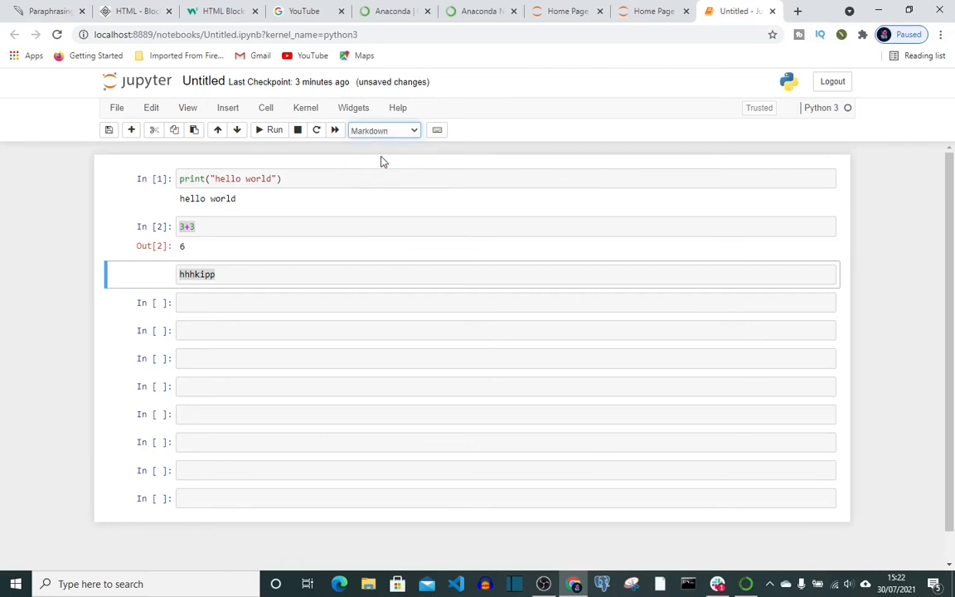
{"action": "left_click", "coordinate": [276, 130]}
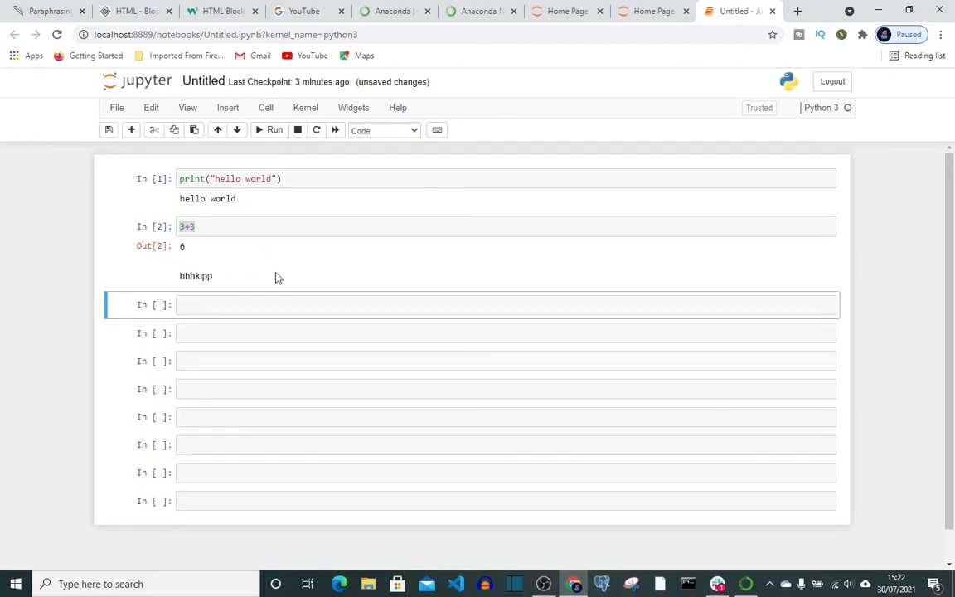
{"action": "left_click", "coordinate": [249, 276]}
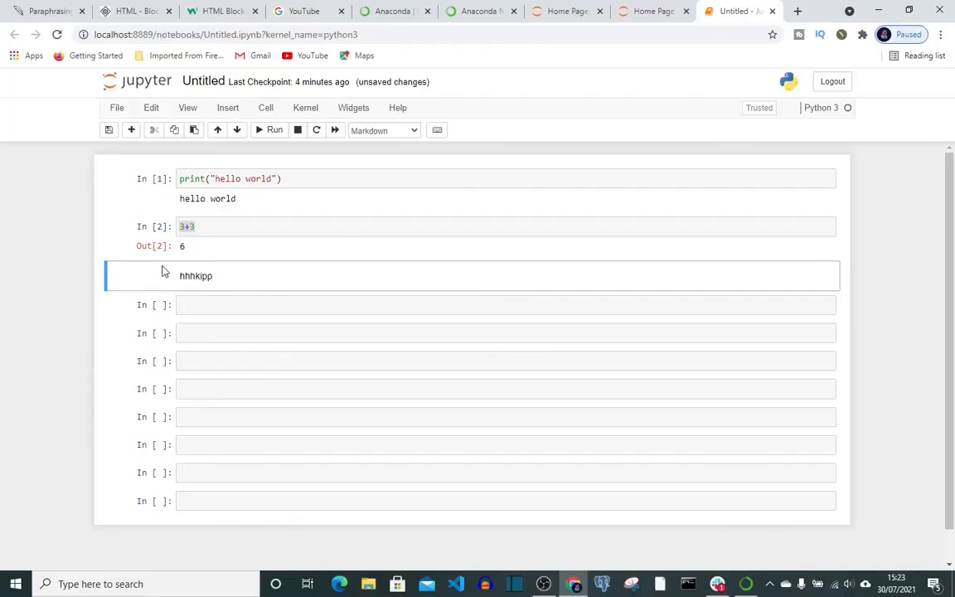
Enter ihhioi in the empty cell below the hhhkipp text, convert it to a Heading, and run it.
{"action": "left_click", "coordinate": [207, 307]}
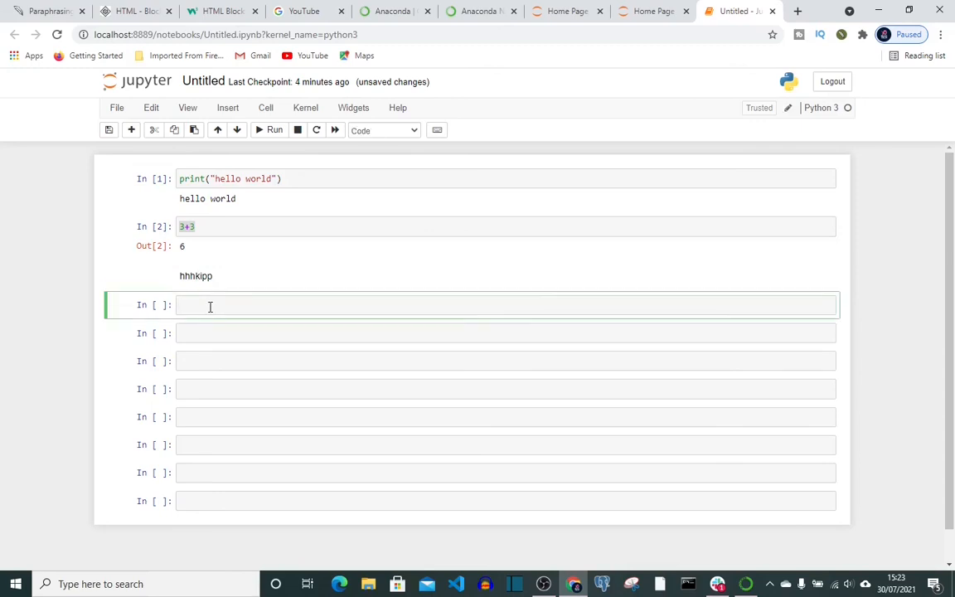
{"action": "type", "text": "ihhioi"}
{"action": "left_click", "coordinate": [409, 133]}
{"action": "left_click", "coordinate": [392, 175]}
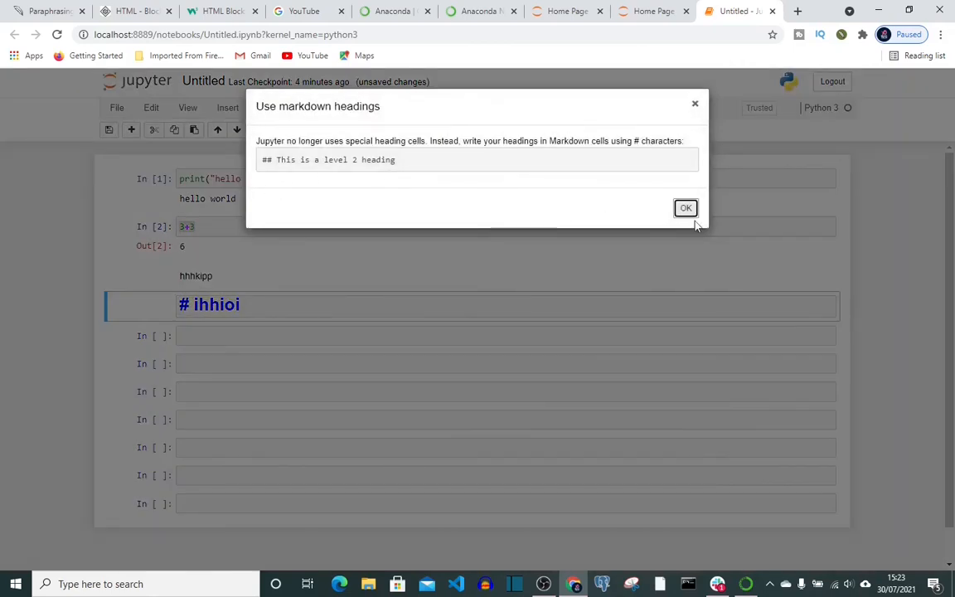
{"action": "left_click", "coordinate": [688, 210]}
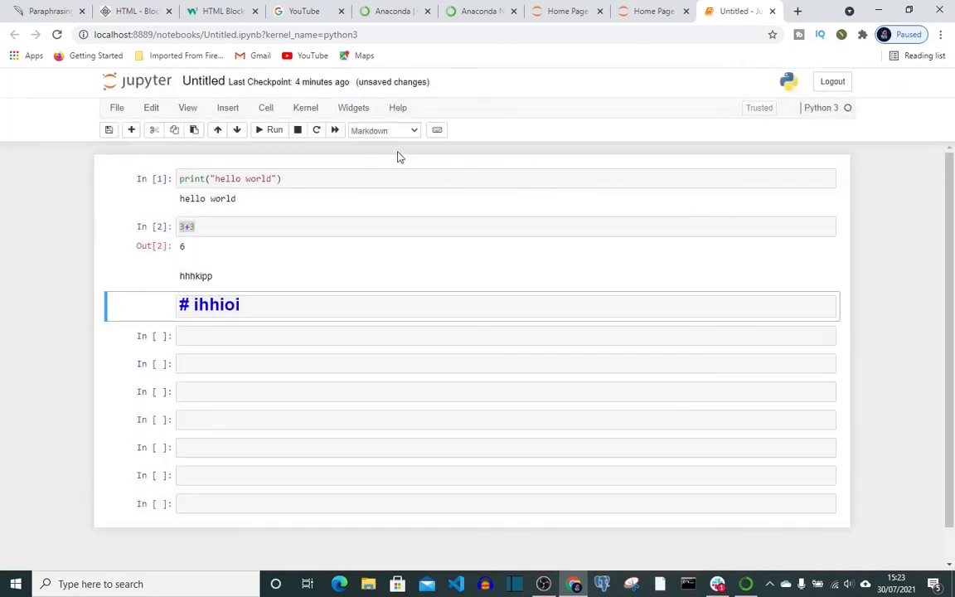
{"action": "left_click", "coordinate": [269, 133]}
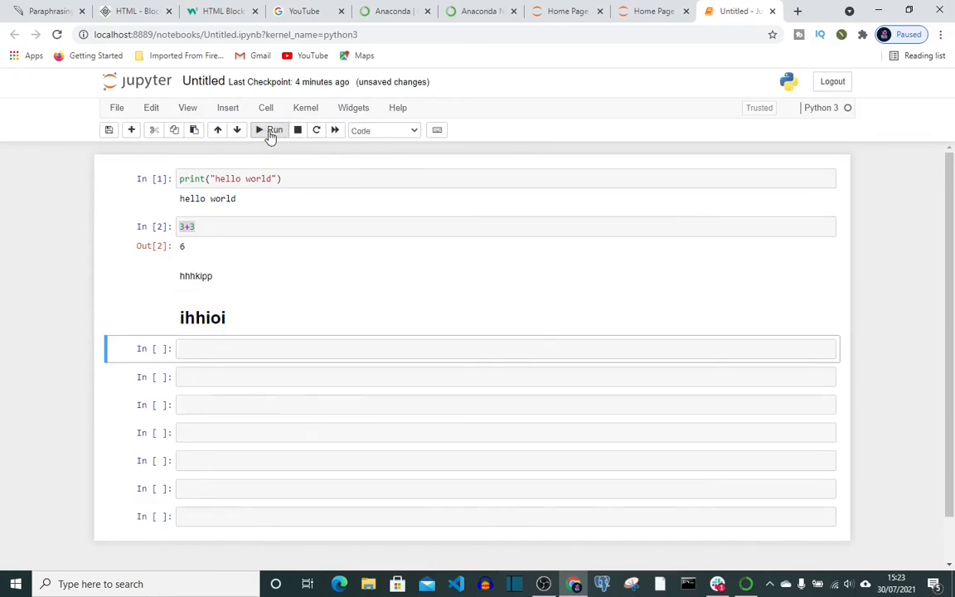